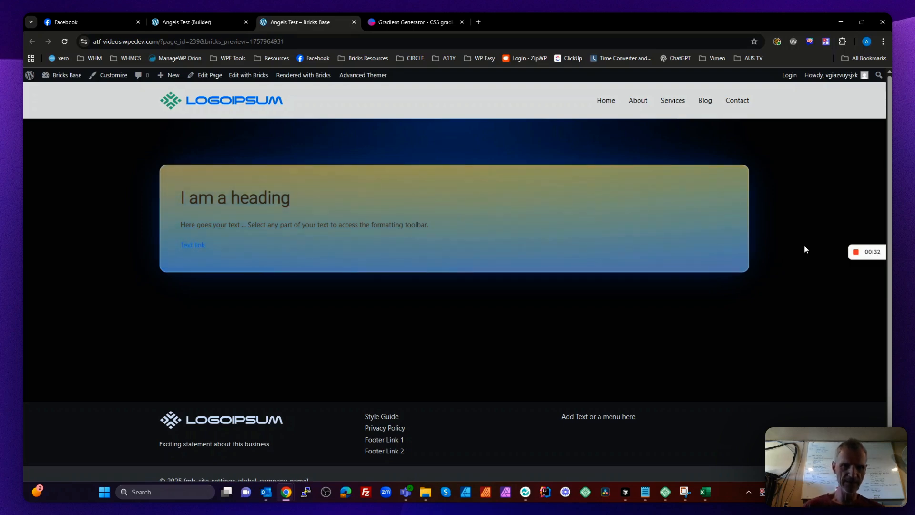
Inspect the page's gradient card in the browser developer tools to view its element markup and styles
key(F12)
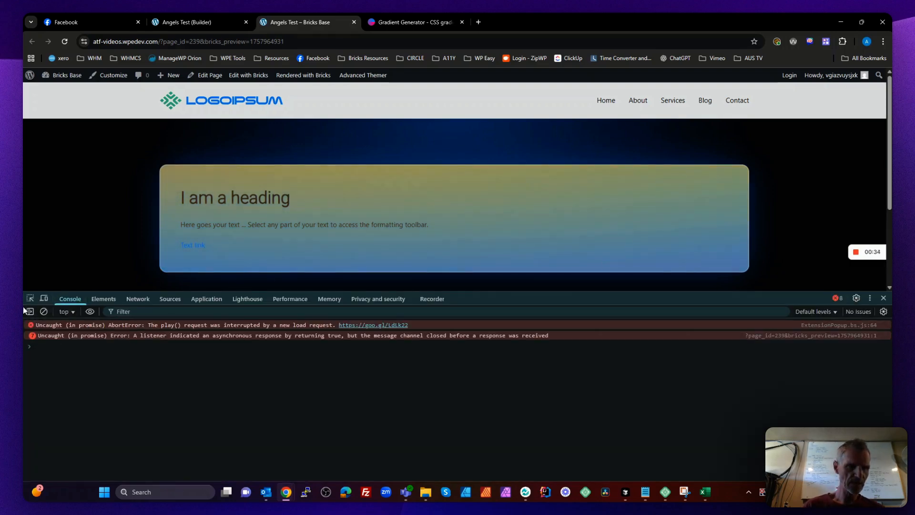
click(27, 300)
click(405, 176)
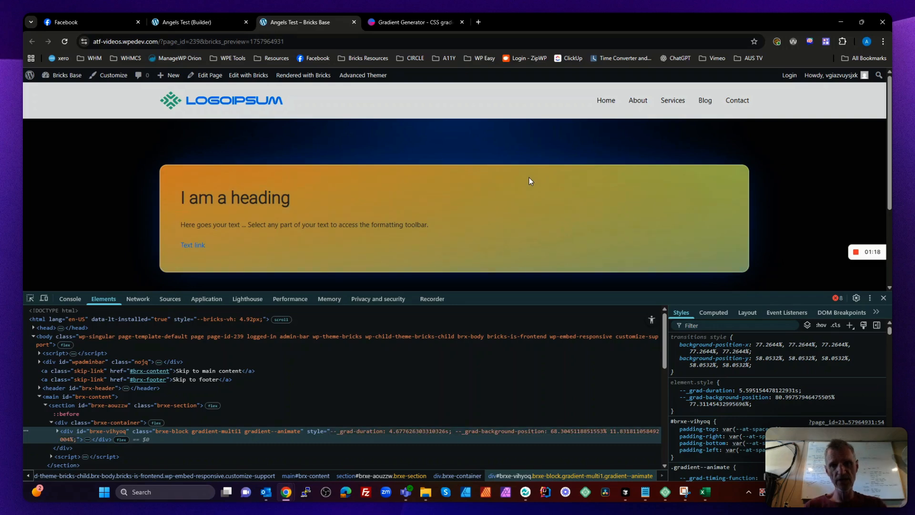
Switch to the Bricks builder and open the Code element's JavaScript in the expanded editor
click(210, 22)
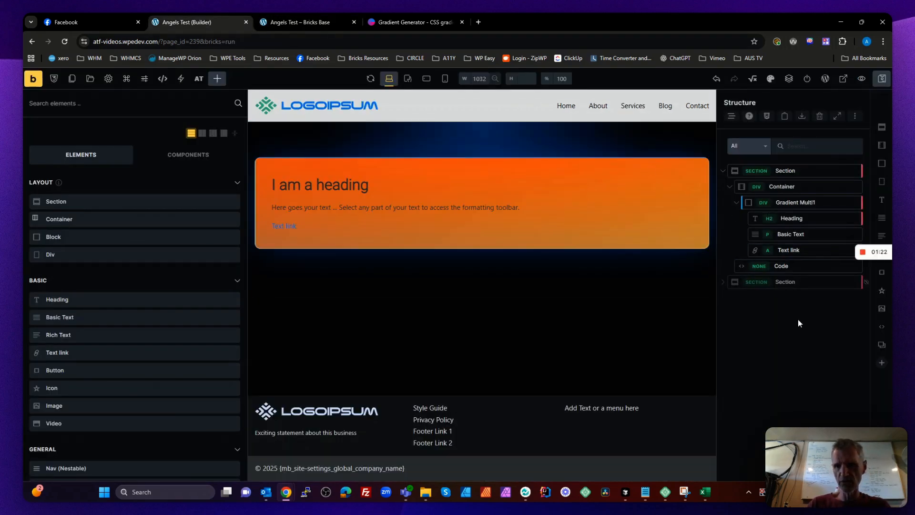
click(781, 265)
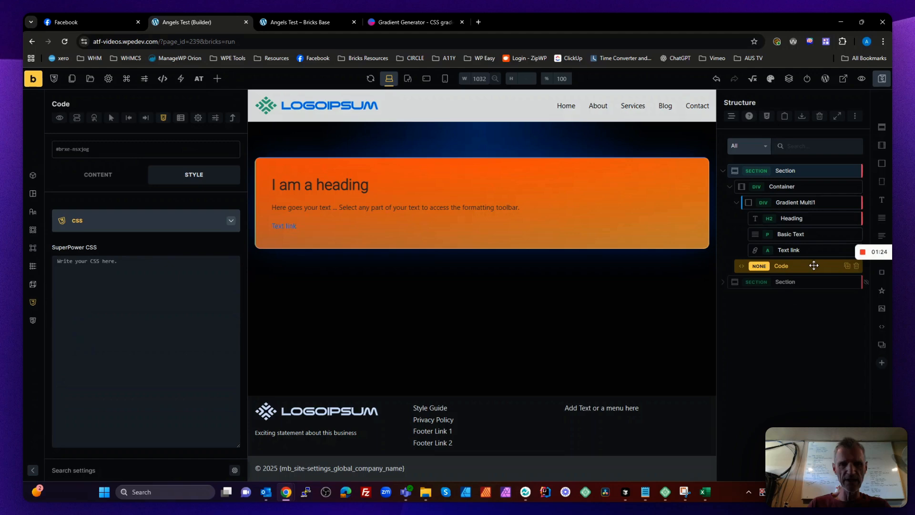
click(166, 258)
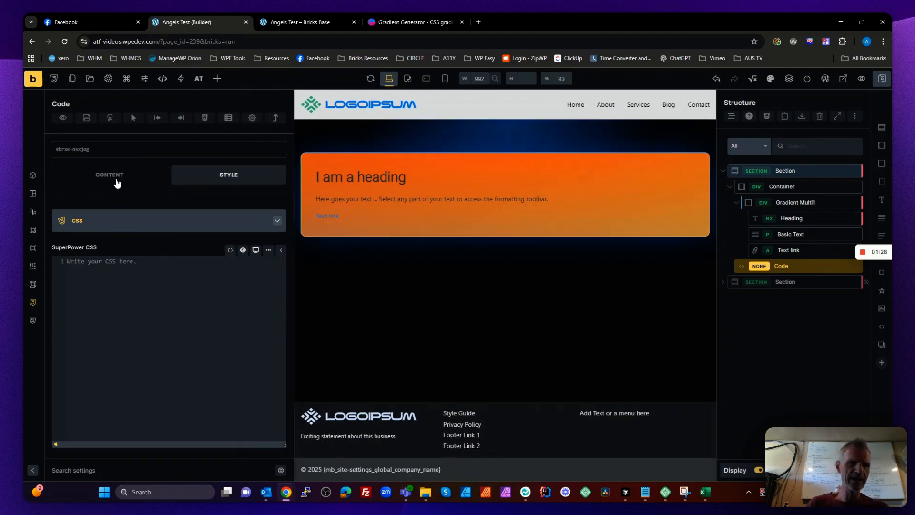
click(117, 177)
scroll(242, 333, down, 8)
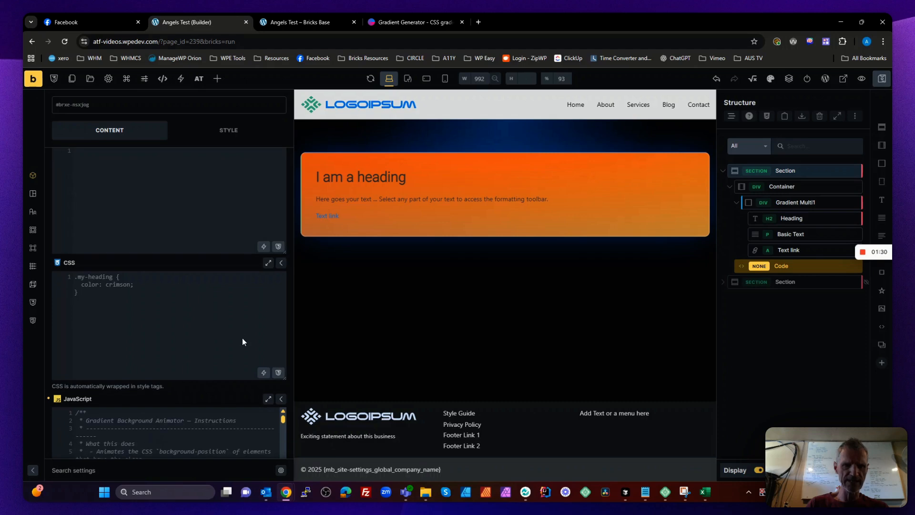
scroll(266, 280, up, 6)
scroll(267, 284, down, 5)
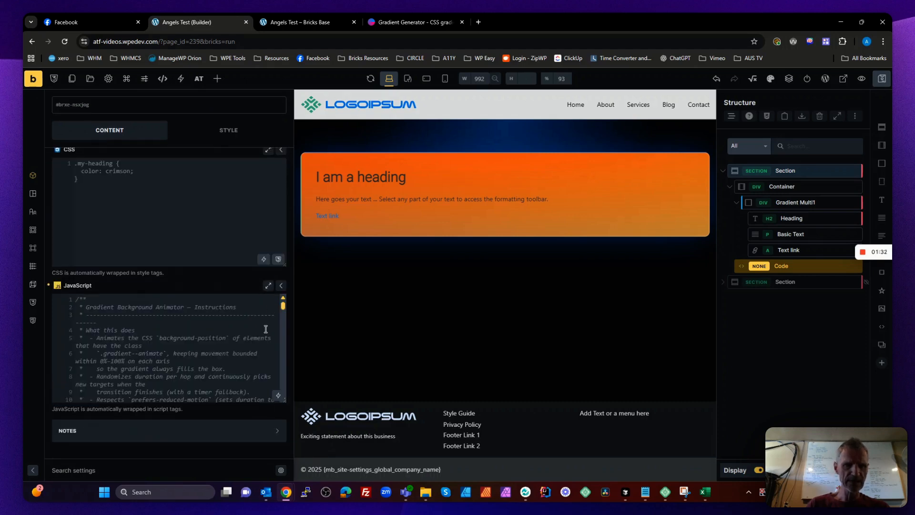
click(267, 286)
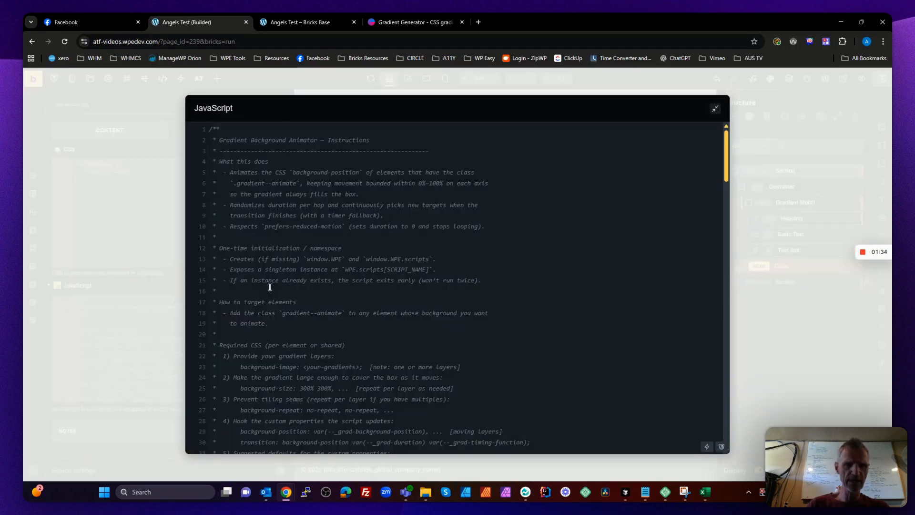
Examine the script's introductory notes, highlighting `prefers-reduced-motion` and the `gradient--animate` class
drag(243, 152, 279, 215)
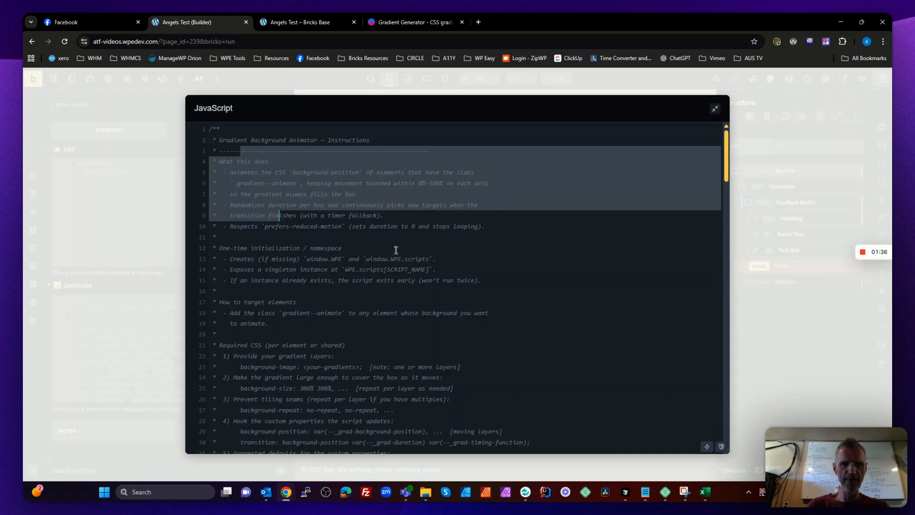
click(439, 258)
scroll(440, 257, down, 2)
scroll(440, 257, down, 1)
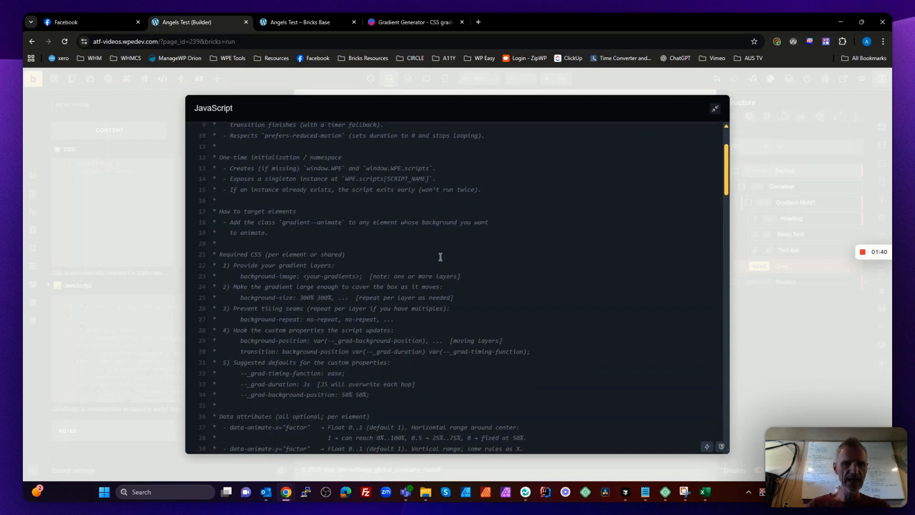
scroll(440, 257, up, 3)
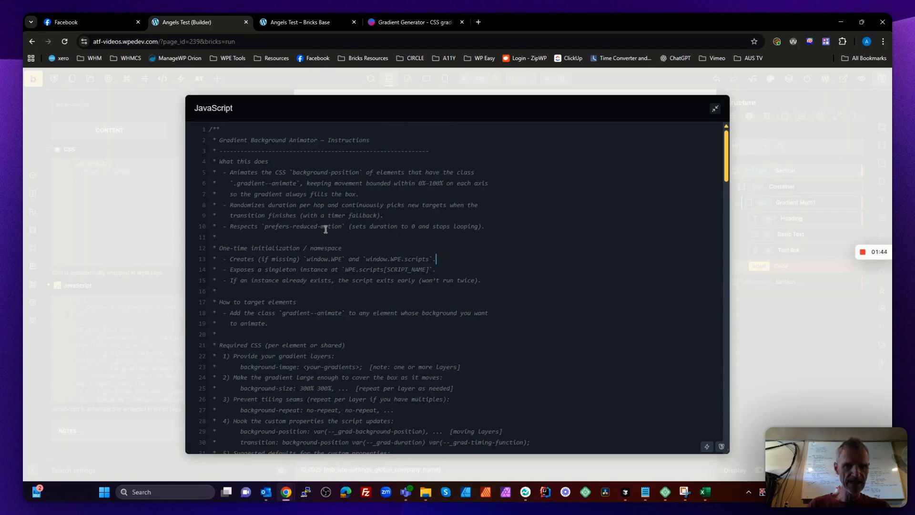
drag(348, 227, 264, 227)
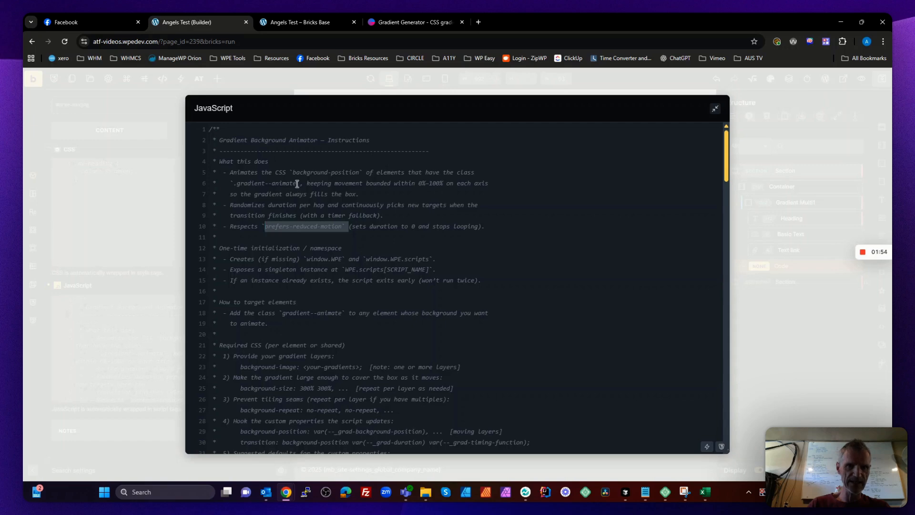
drag(297, 183, 236, 184)
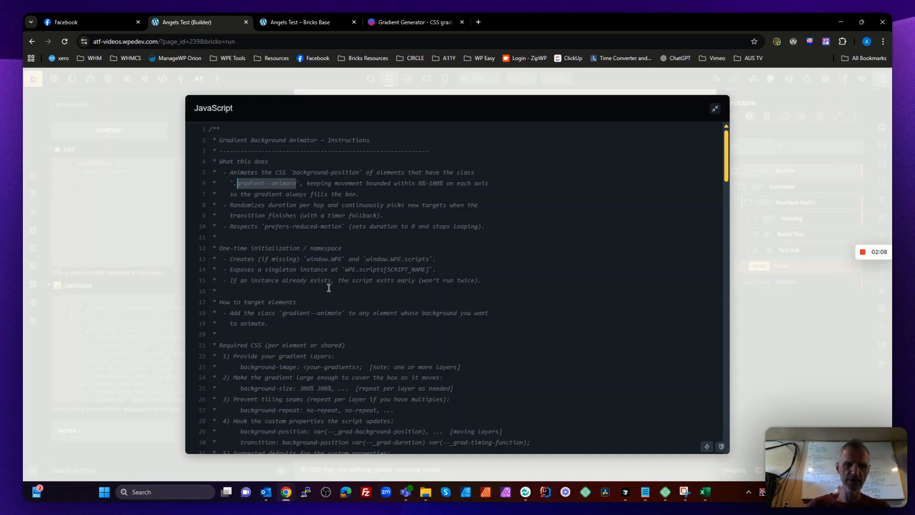
Read the script's instructions on target elements, required CSS, data attributes and multiple background layers
scroll(329, 288, down, 2)
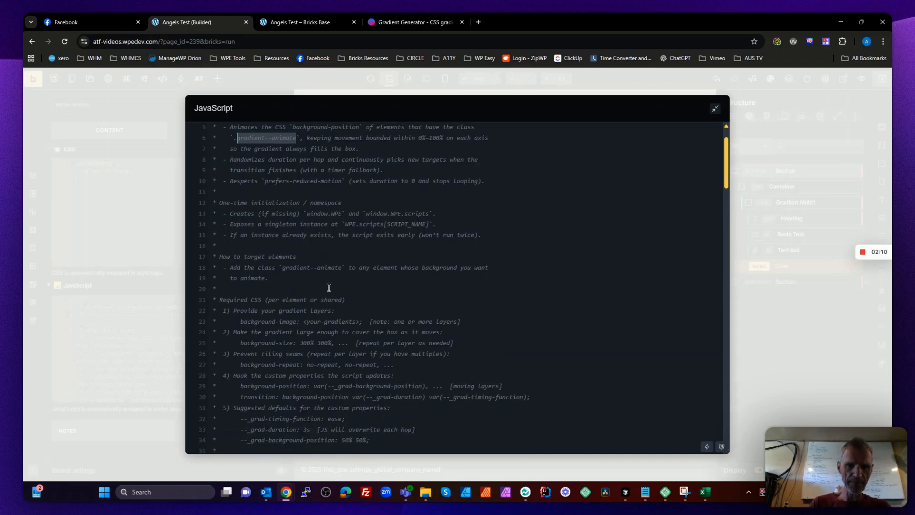
scroll(329, 287, down, 2)
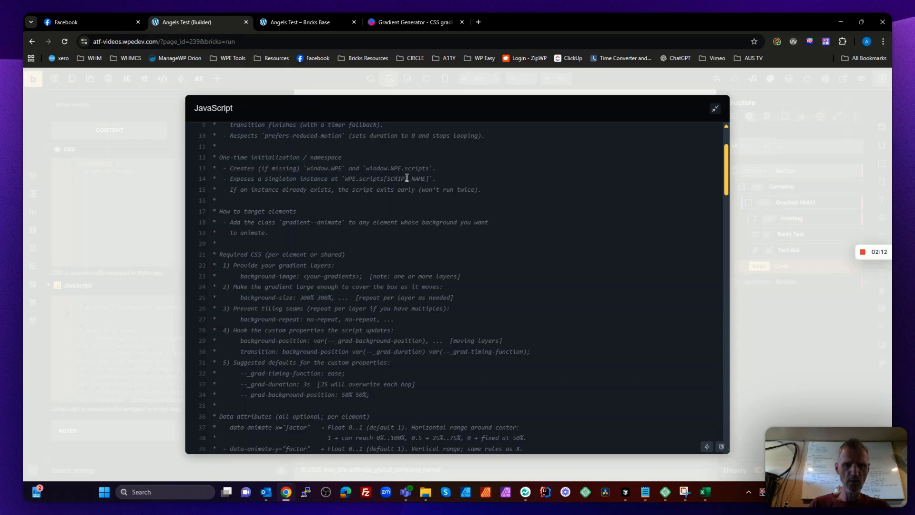
scroll(332, 231, down, 2)
scroll(332, 230, down, 2)
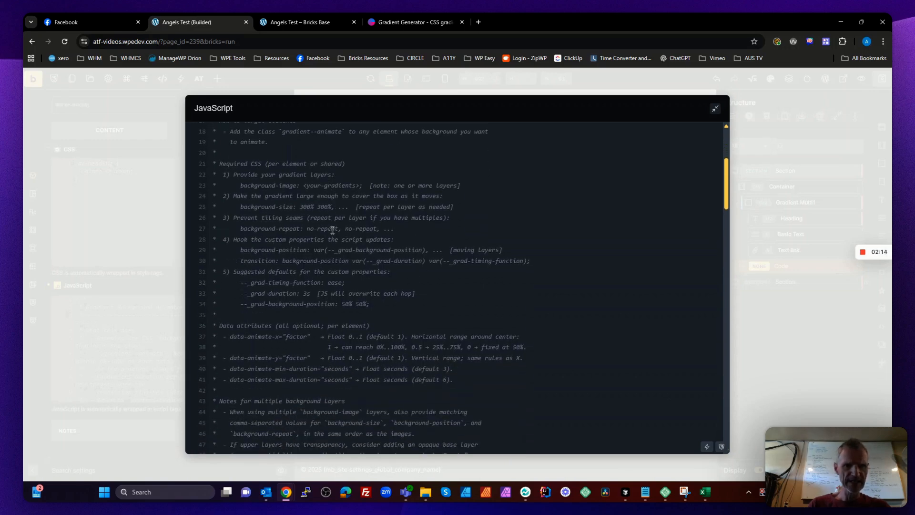
scroll(332, 231, down, 2)
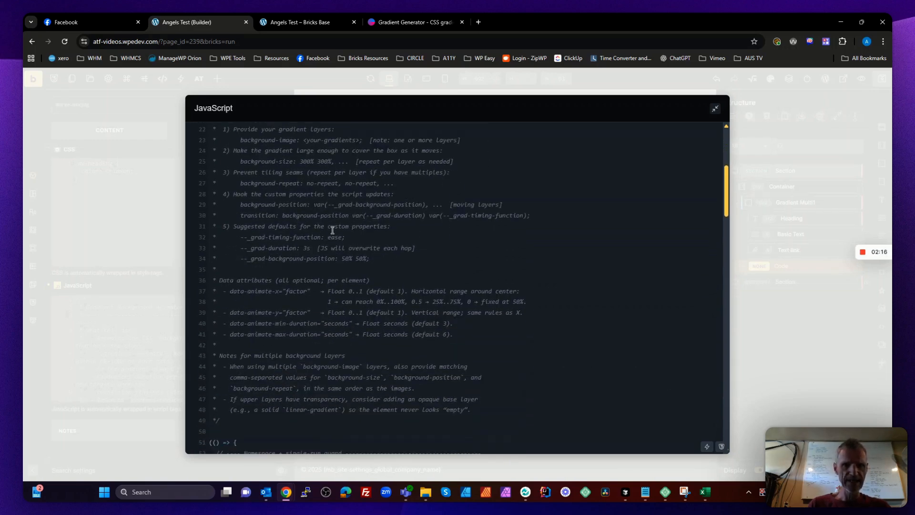
scroll(332, 231, down, 6)
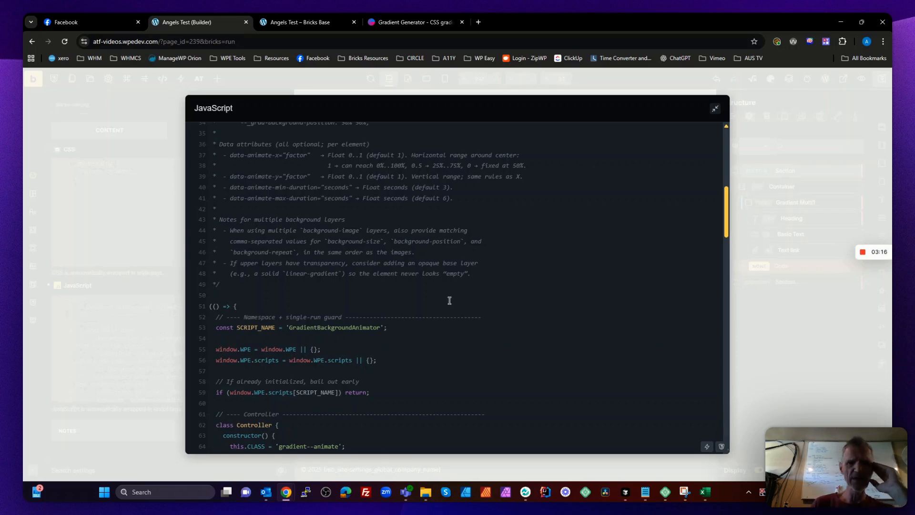
Review the script's Controller code through to the singleton instance line, highlighting that line, and revisit the required CSS notes
scroll(449, 300, down, 4)
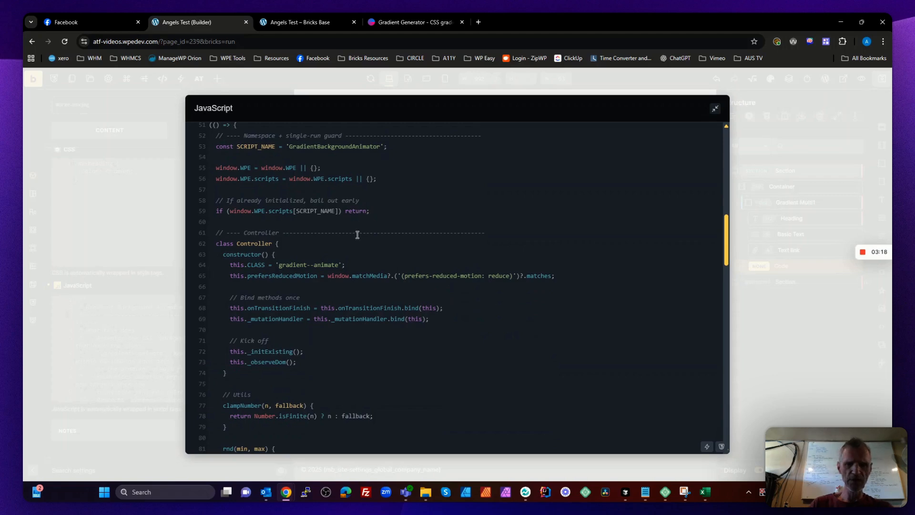
scroll(363, 243, down, 12)
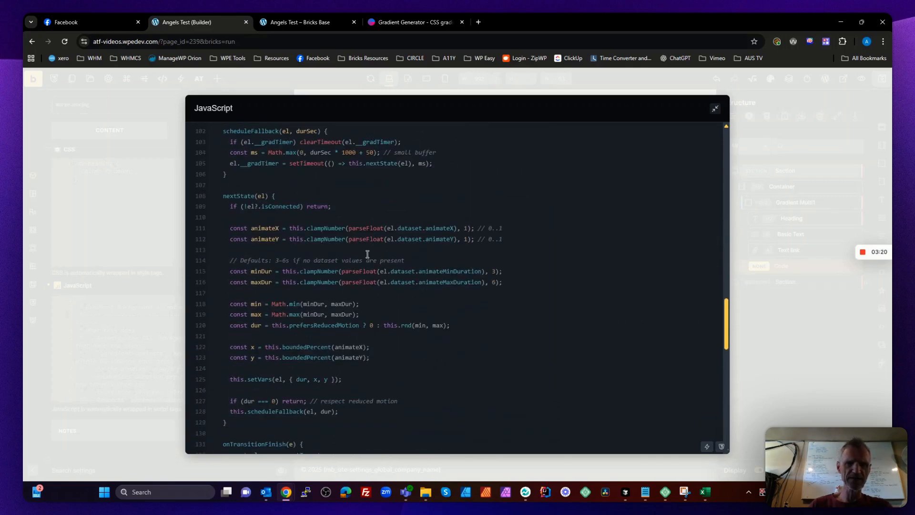
scroll(367, 254, down, 13)
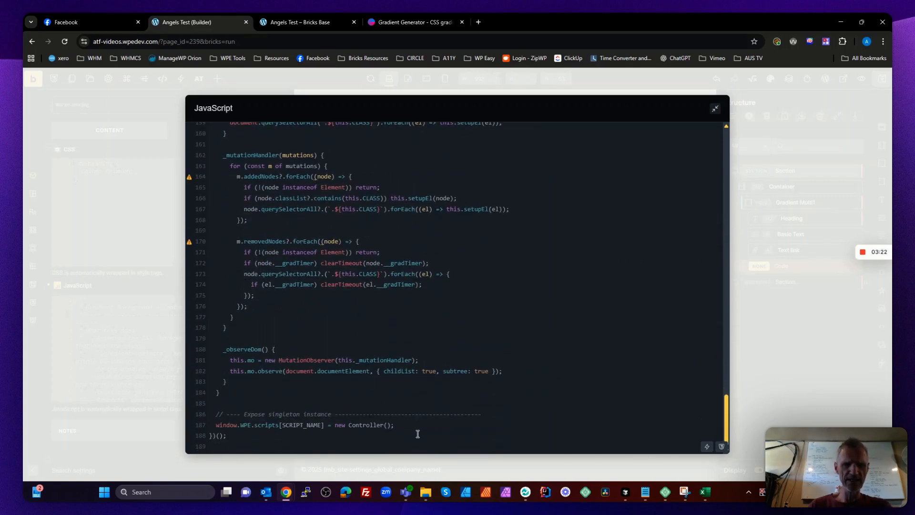
drag(394, 425, 206, 423)
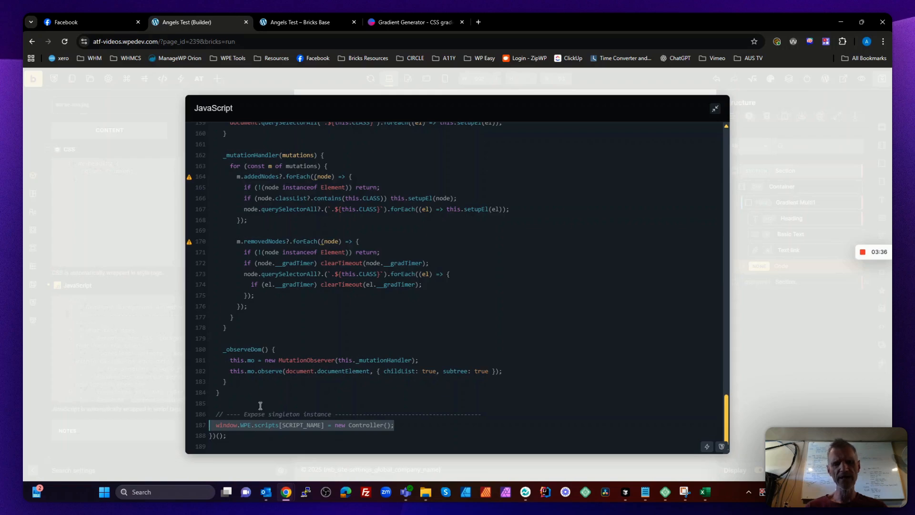
scroll(277, 401, up, 10)
scroll(278, 403, up, 20)
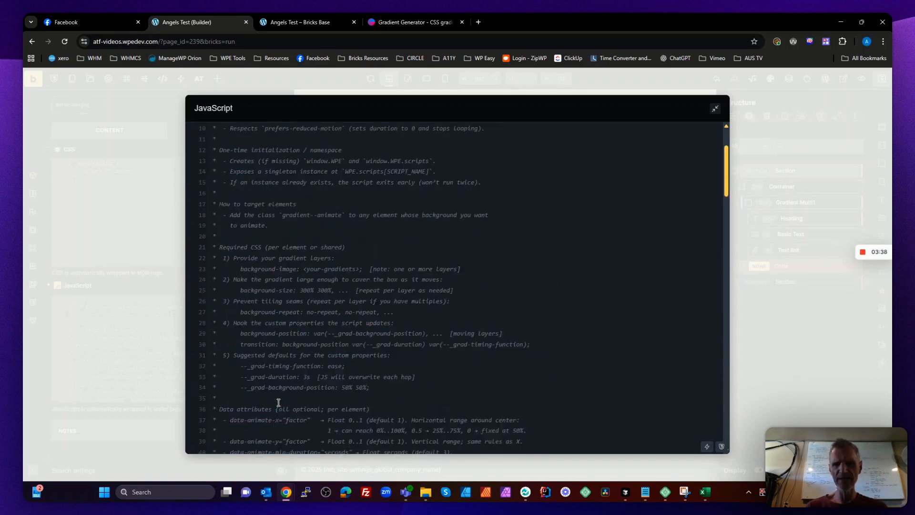
scroll(278, 403, down, 15)
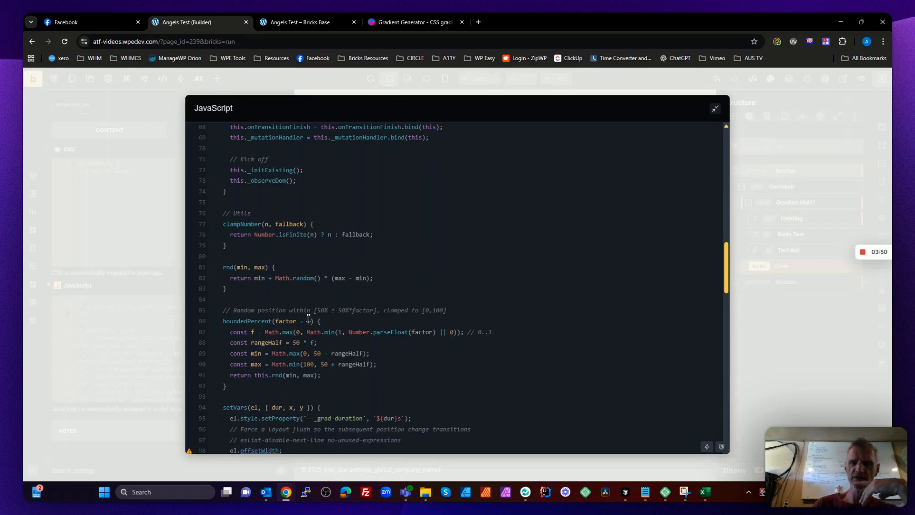
scroll(517, 310, up, 15)
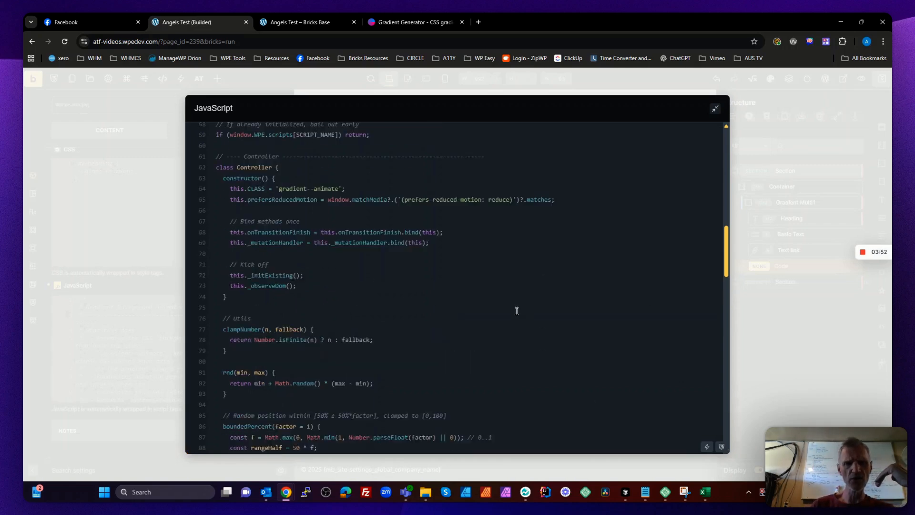
Close the script editor, show the Gradient Multi1 block's custom CSS and highlight its background-image gradients
click(768, 368)
drag(294, 315, 248, 313)
click(791, 199)
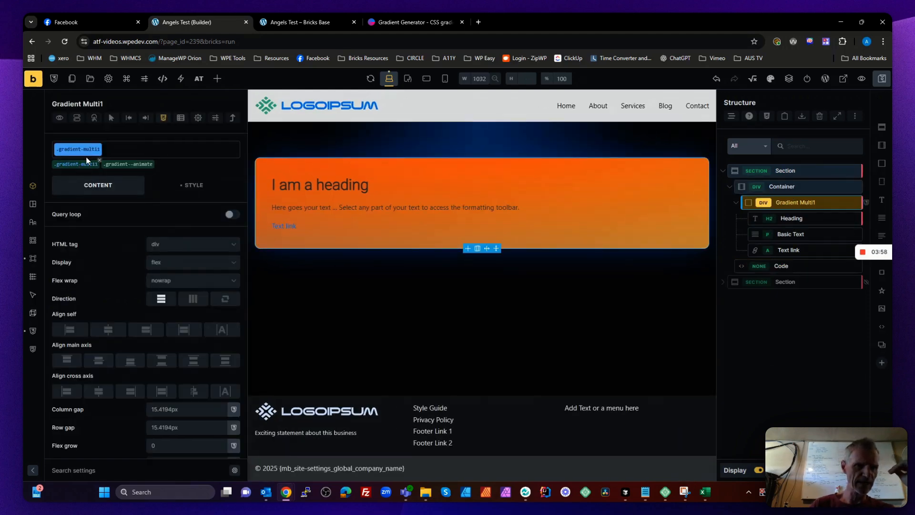
click(164, 118)
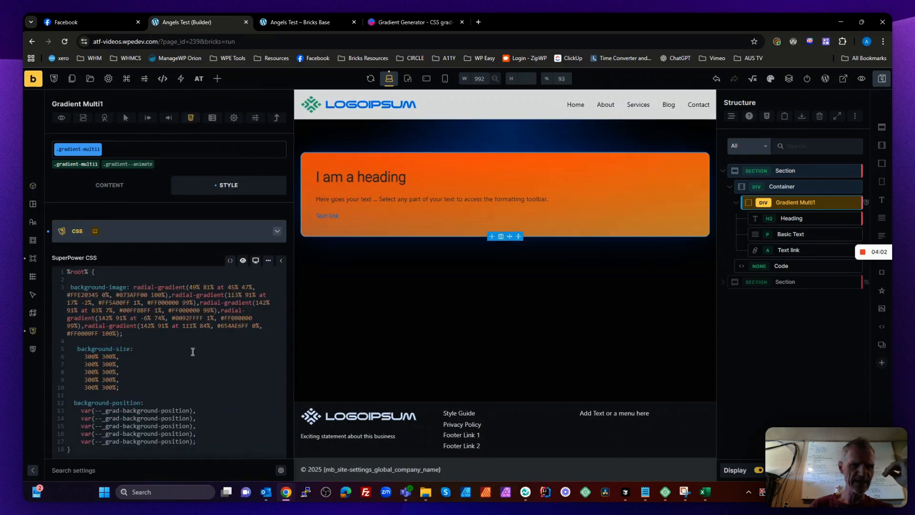
scroll(178, 344, down, 1)
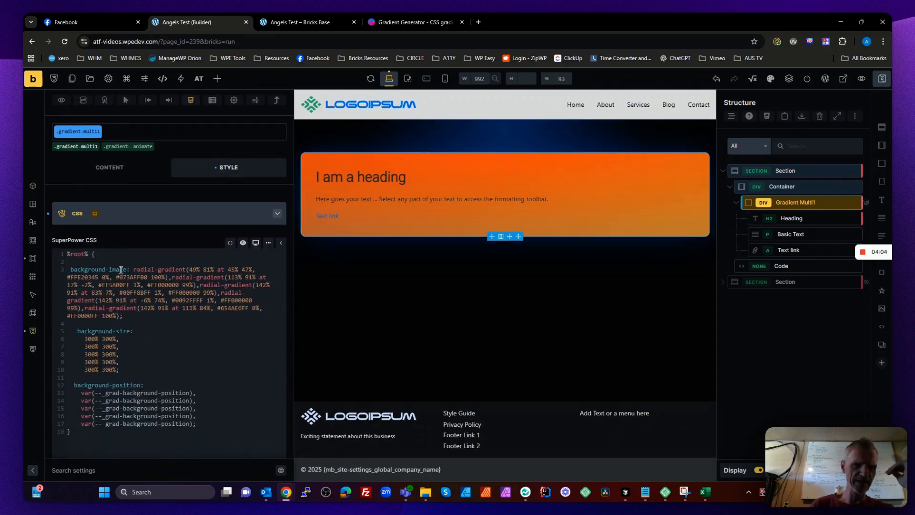
double_click(121, 269)
drag(133, 269, 164, 319)
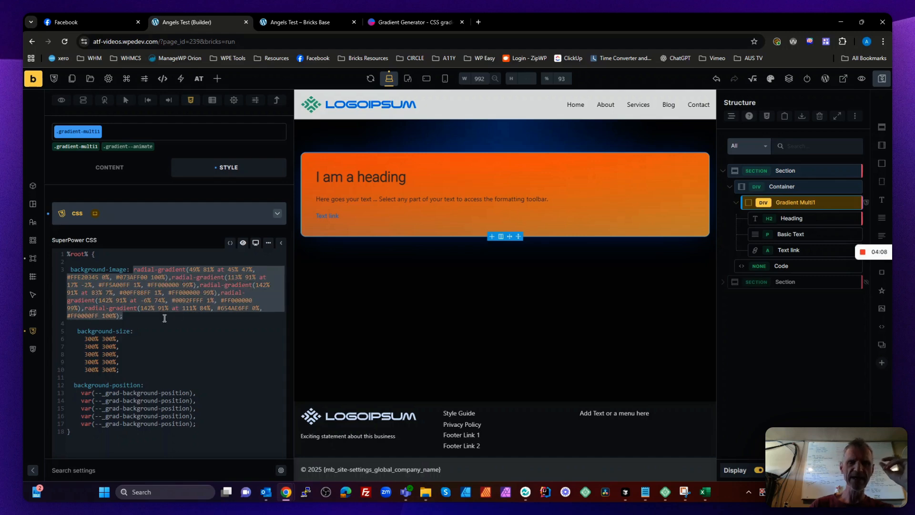
Switch to the ColorGradient generator and view its address and the gradient's radial layers
click(418, 20)
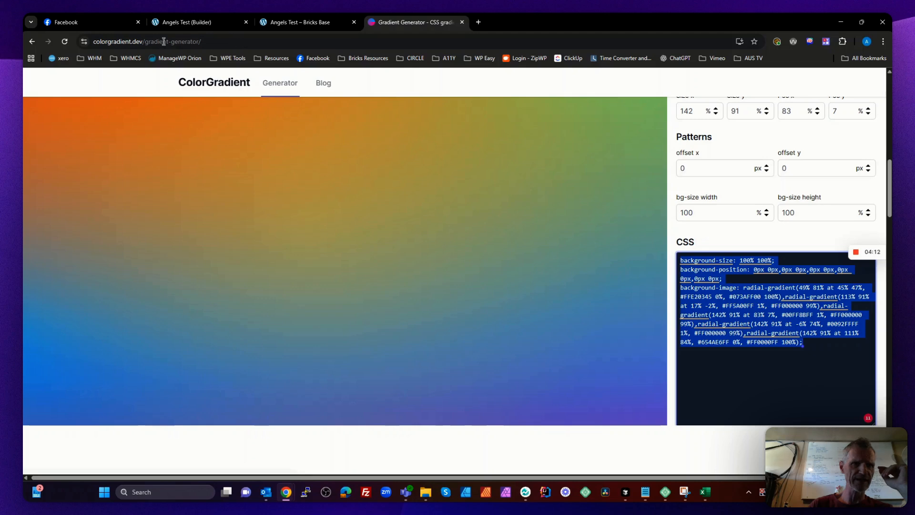
click(245, 43)
scroll(762, 190, up, 12)
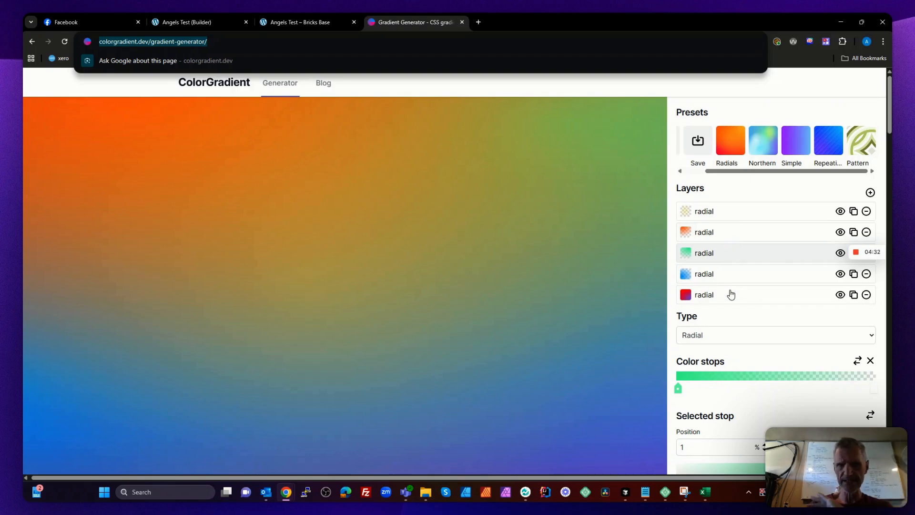
Return to the Bricks builder and highlight the background-size values, background-position variables and first radial-gradient in the block's CSS
click(226, 22)
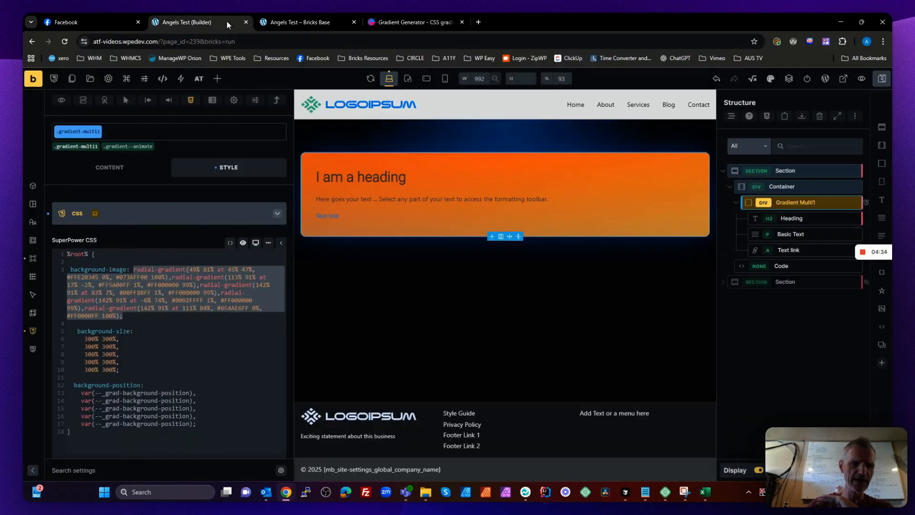
drag(85, 339, 119, 371)
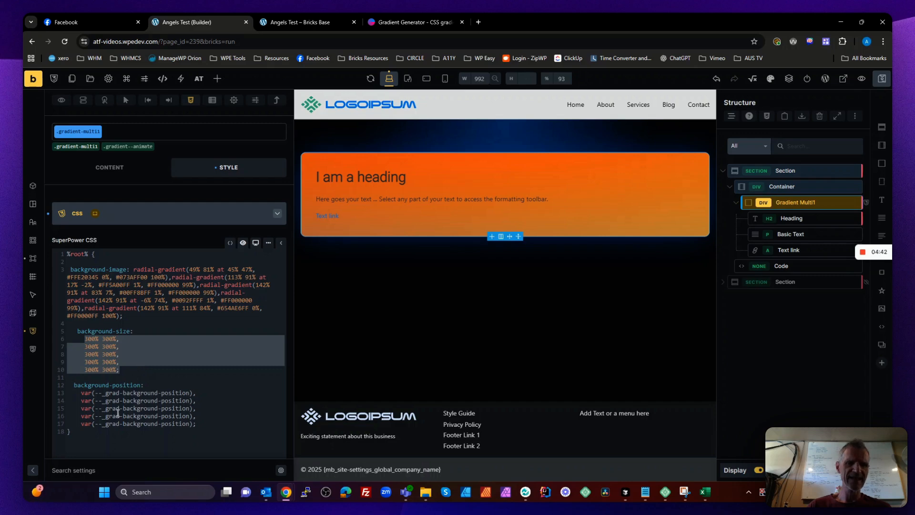
drag(77, 390, 193, 427)
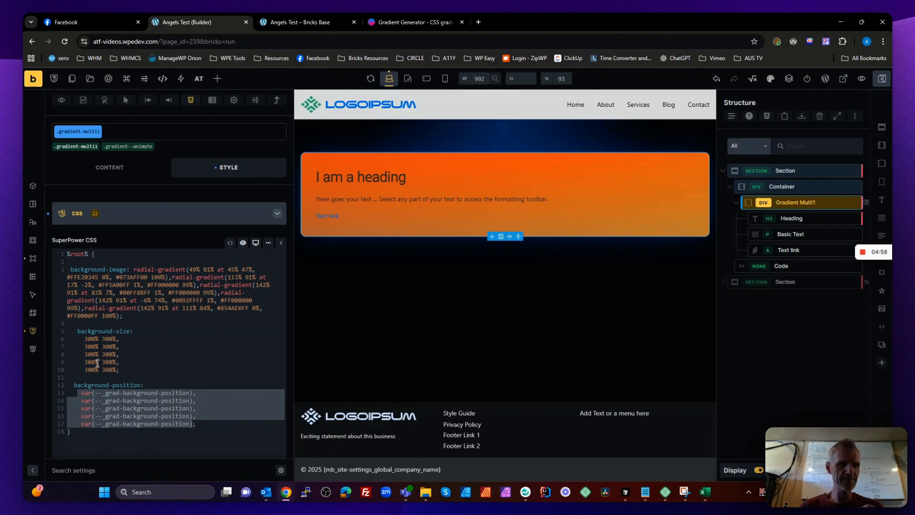
double_click(143, 270)
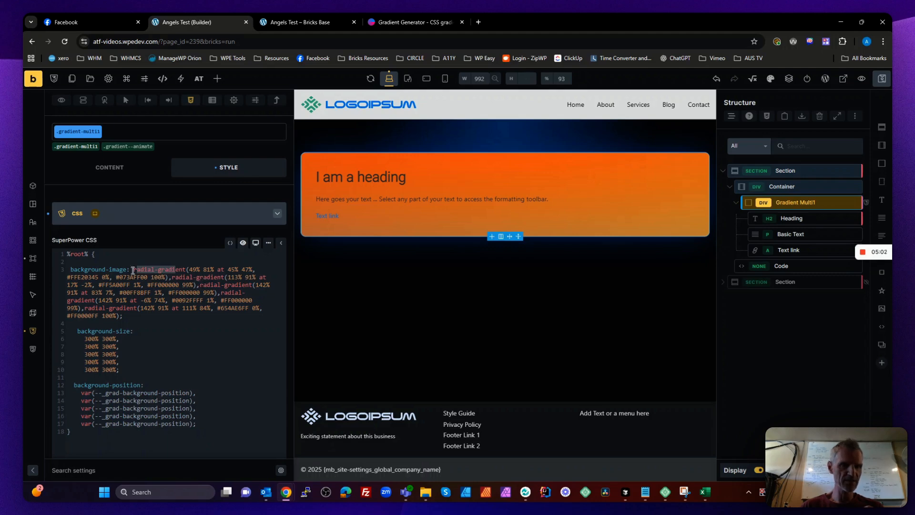
Highlight the second radial-gradient of the background-image declaration in the Gradient Multi1 block's CSS
drag(133, 271, 200, 284)
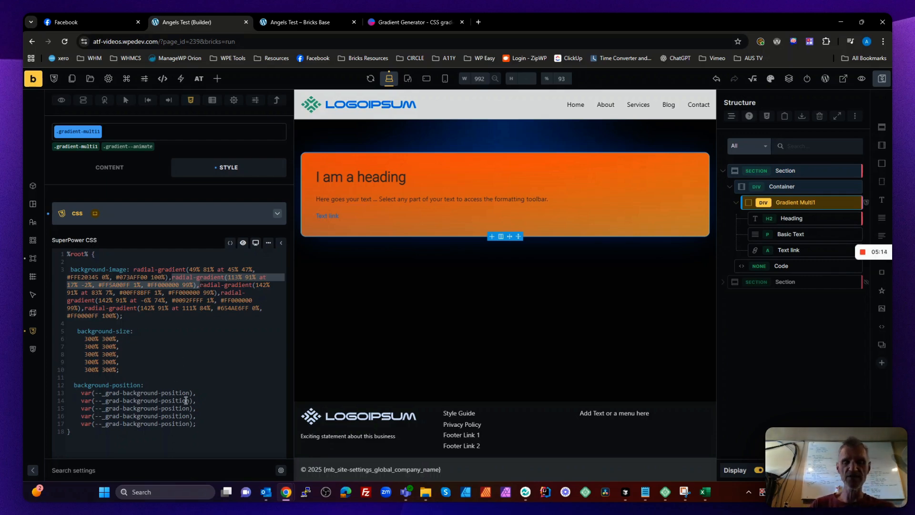
scroll(123, 112, up, 1)
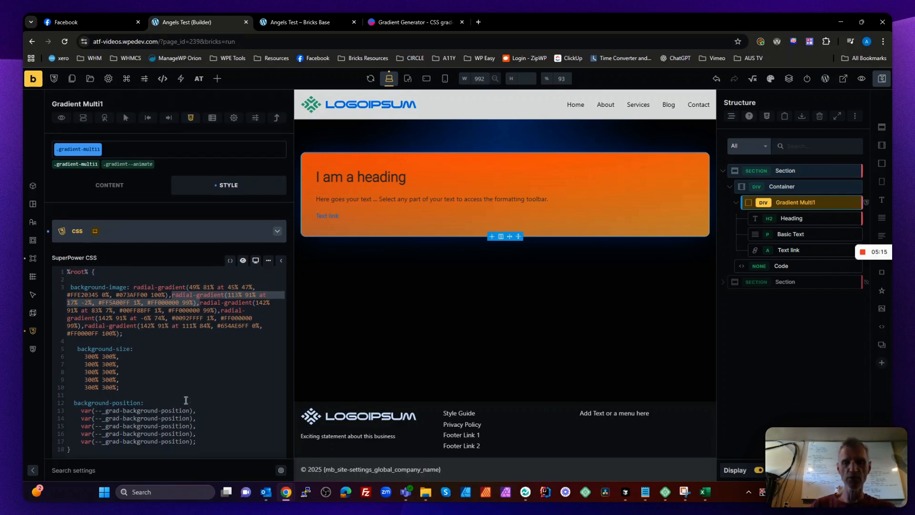
Switch to the ColorGradient generator and load the Radials preset
click(413, 14)
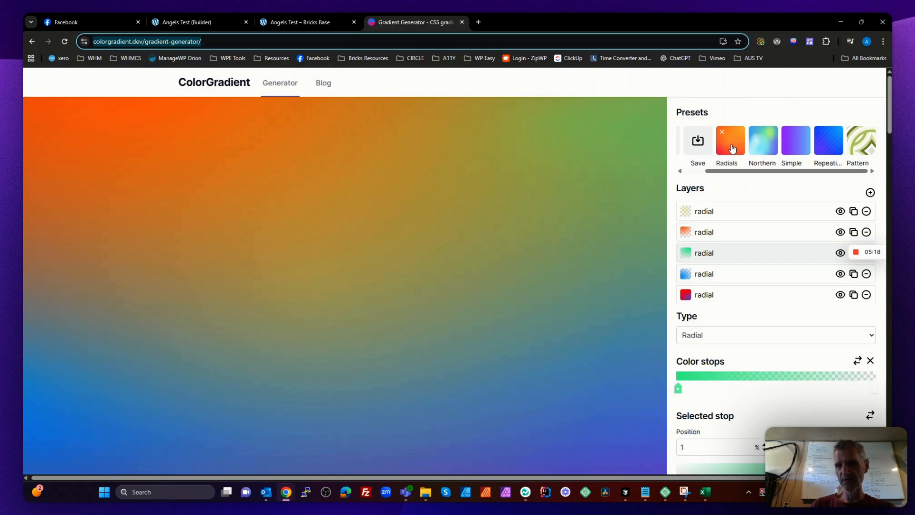
click(733, 149)
scroll(722, 162, down, 1)
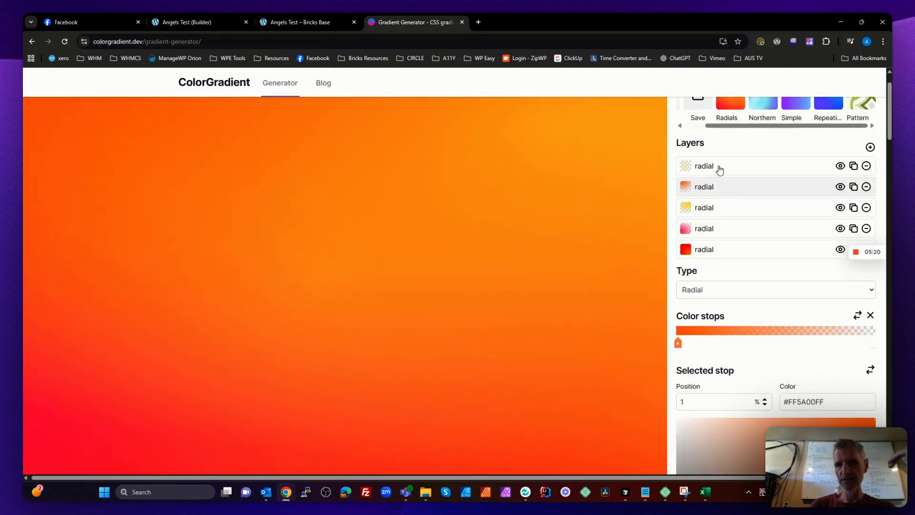
Set the 0% color stop of the last radial layer to light blue, #00D4FFFF
click(710, 256)
scroll(753, 279, down, 4)
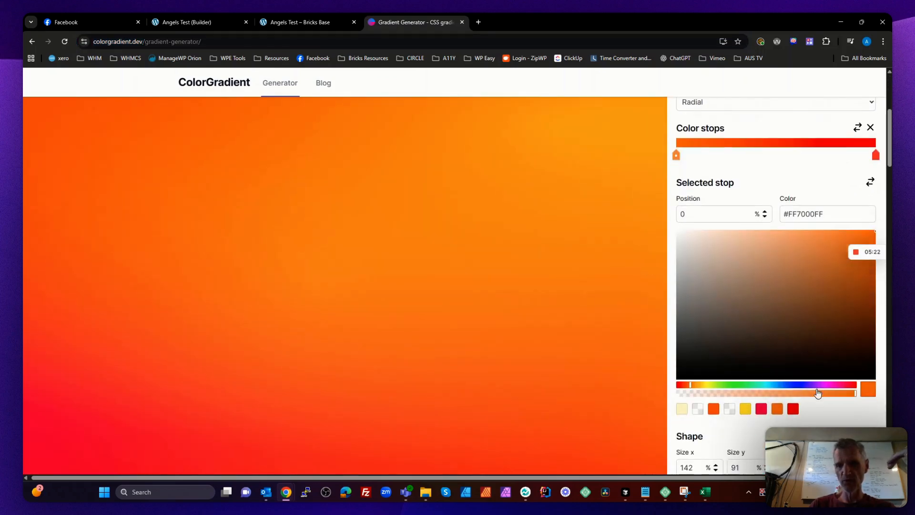
scroll(746, 341, down, 4)
scroll(800, 334, up, 4)
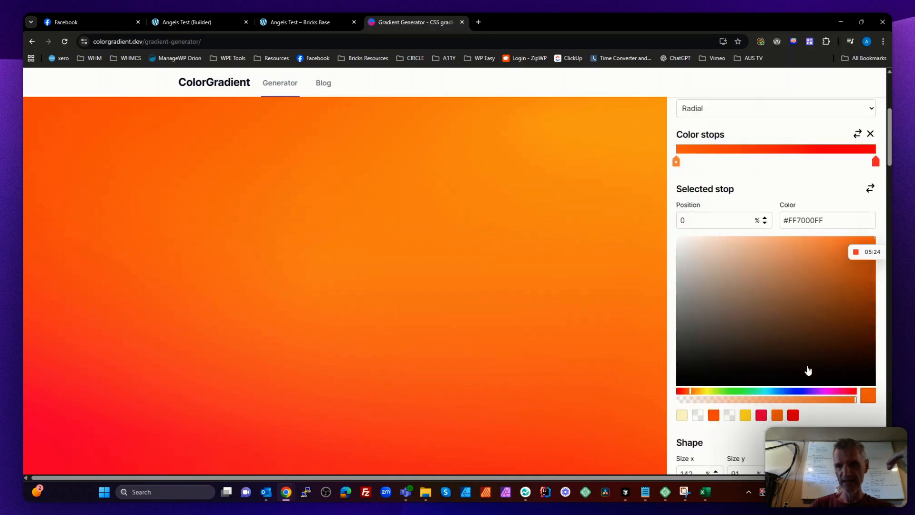
click(772, 392)
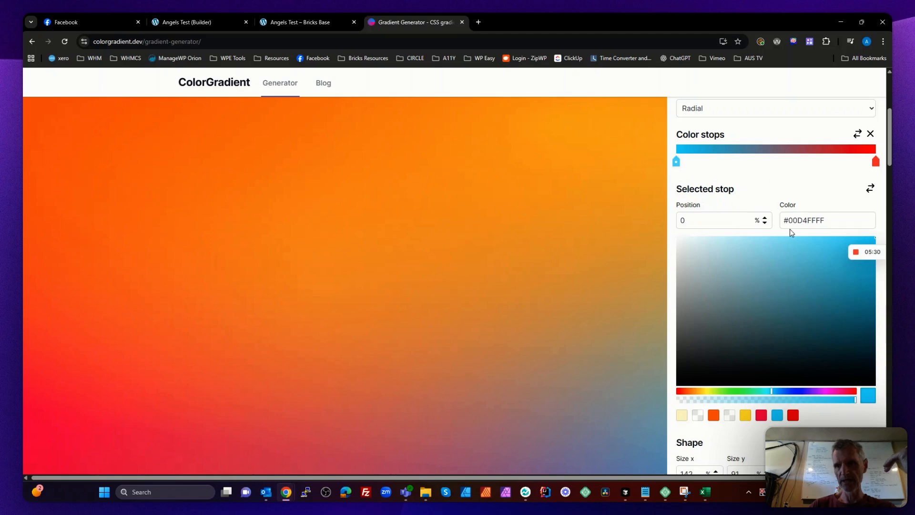
Set the 100% color stop of the last radial layer to dark blue, #36379BFF
click(876, 162)
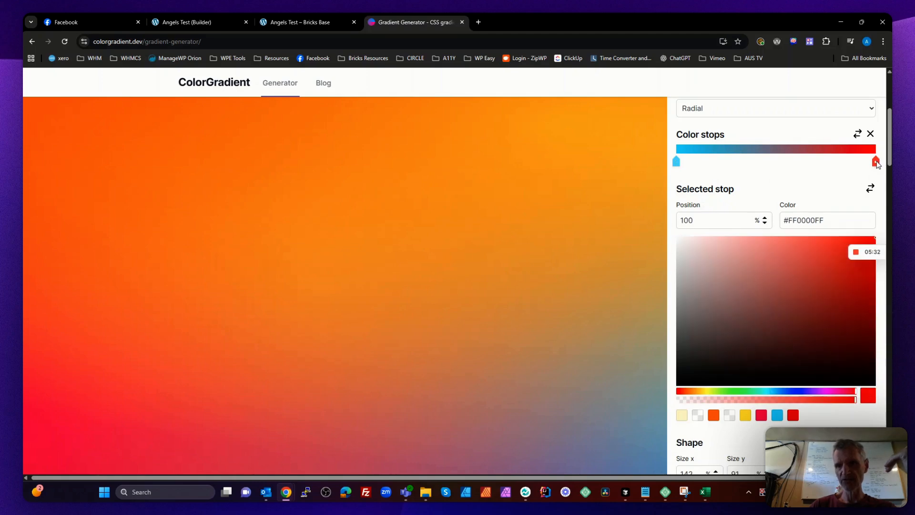
click(746, 415)
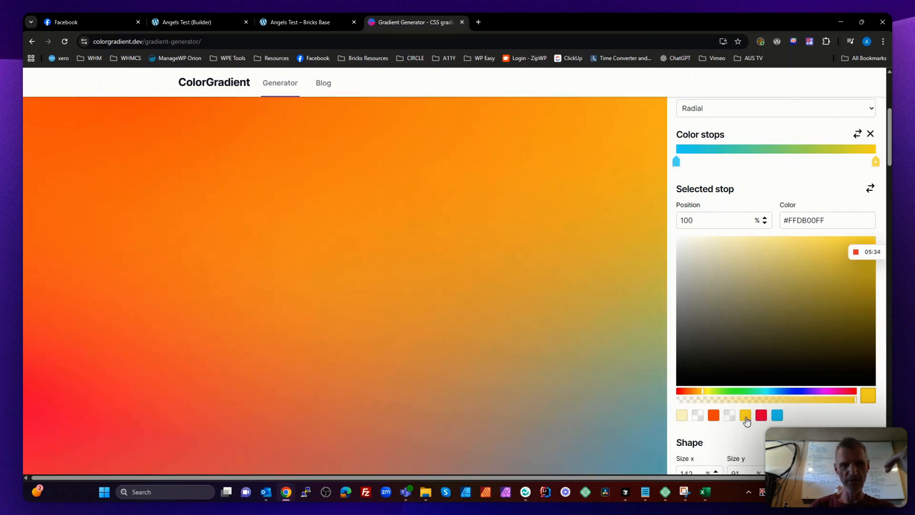
scroll(822, 356, down, 1)
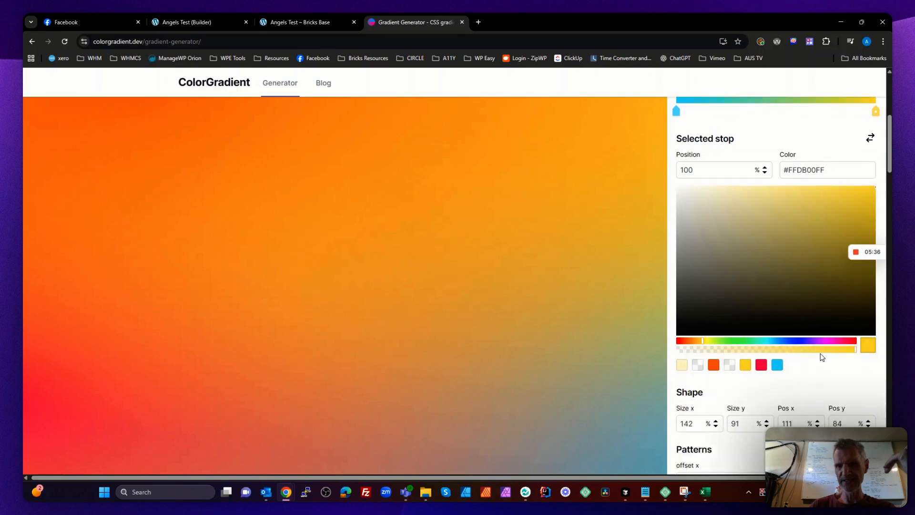
scroll(822, 357, down, 1)
click(805, 205)
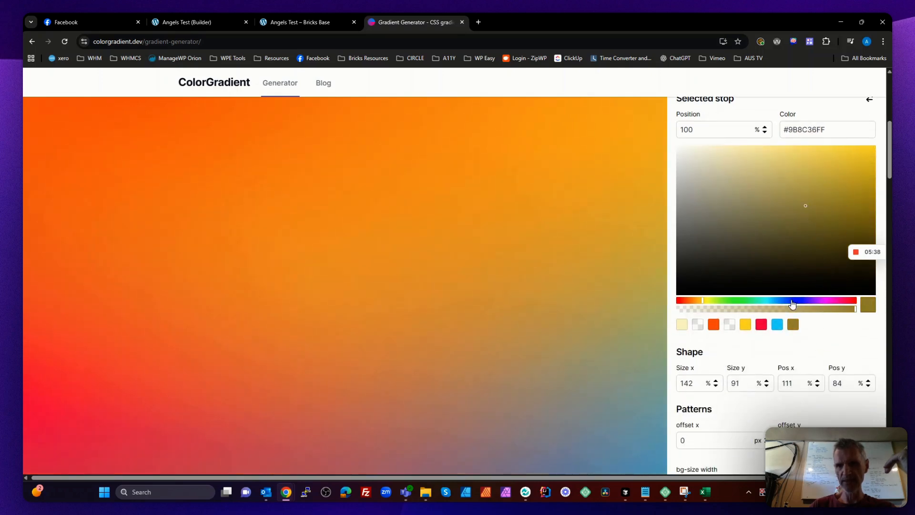
drag(702, 301, 796, 301)
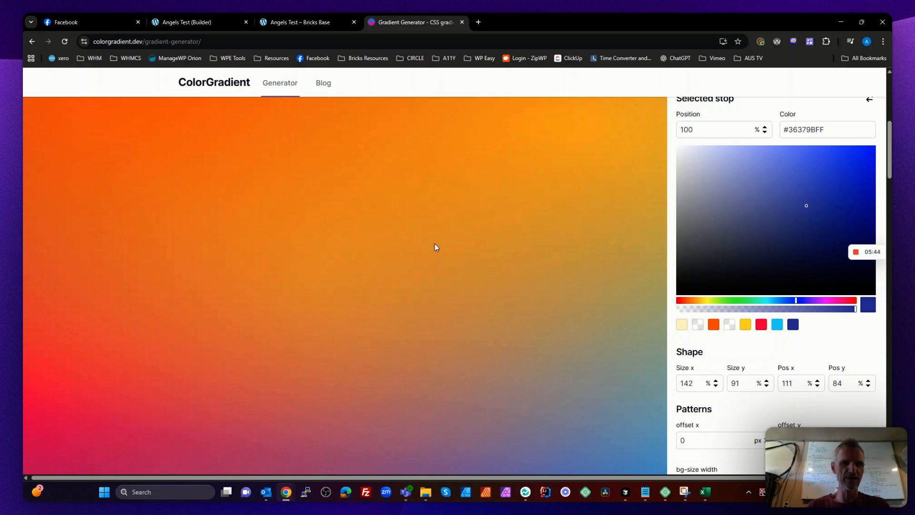
Copy only the background-image declaration, with all its radial gradients, from the generated CSS
scroll(719, 258, up, 6)
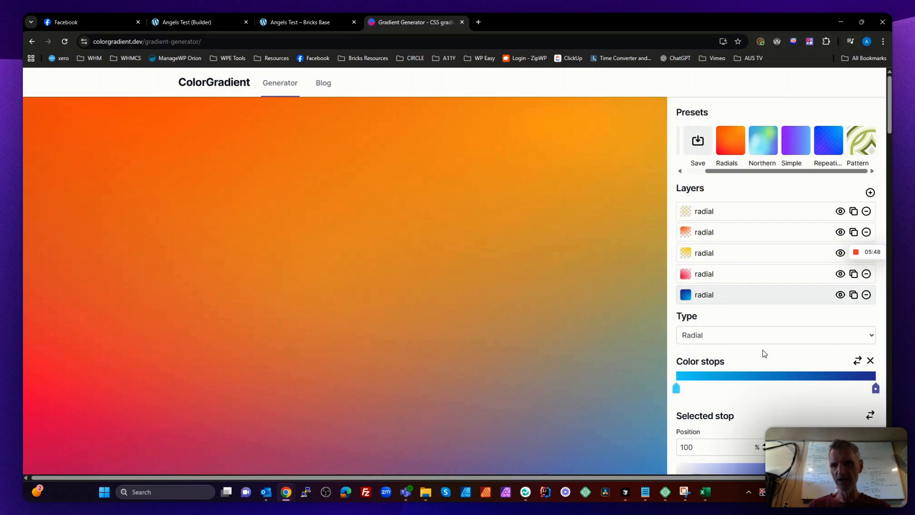
scroll(765, 354, down, 10)
click(757, 273)
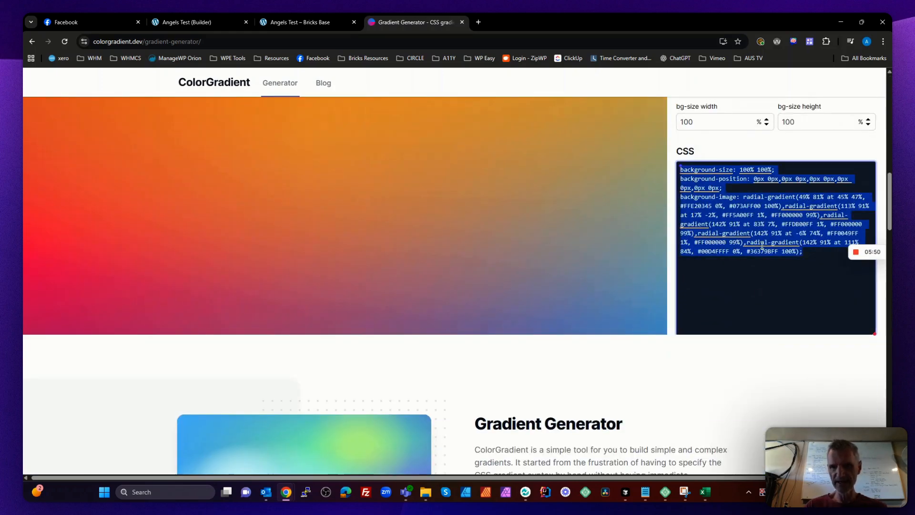
click(684, 197)
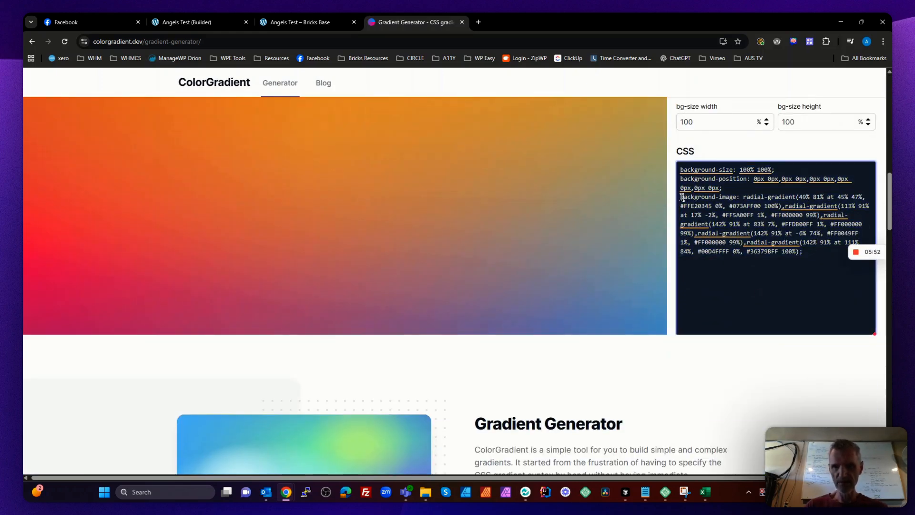
drag(682, 197, 814, 252)
key(ctrl+c)
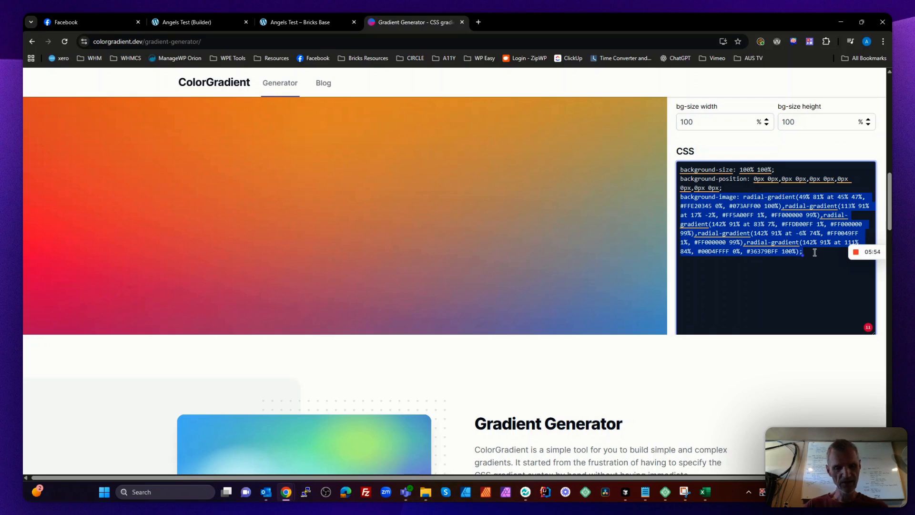
Return to the Bricks builder and replace the background-image declaration in the .gradient-multi1 CSS with the copied gradients
click(181, 23)
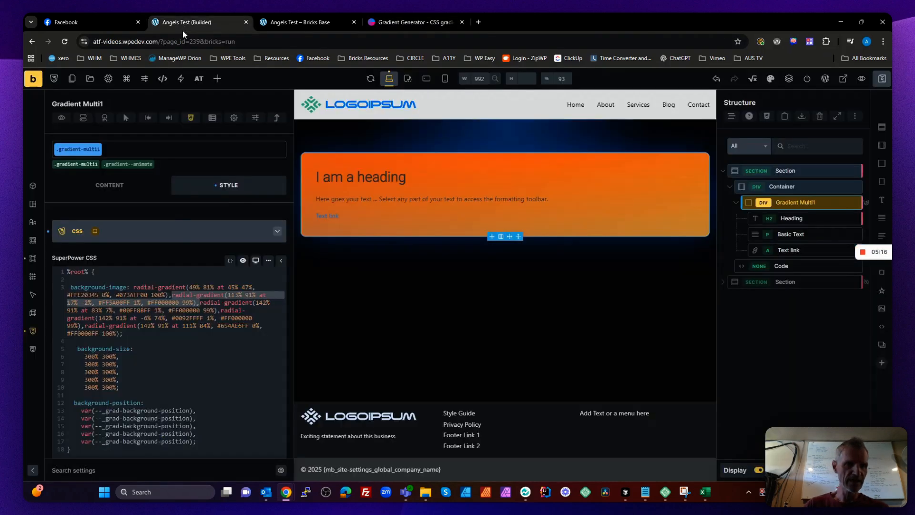
drag(143, 334, 71, 288)
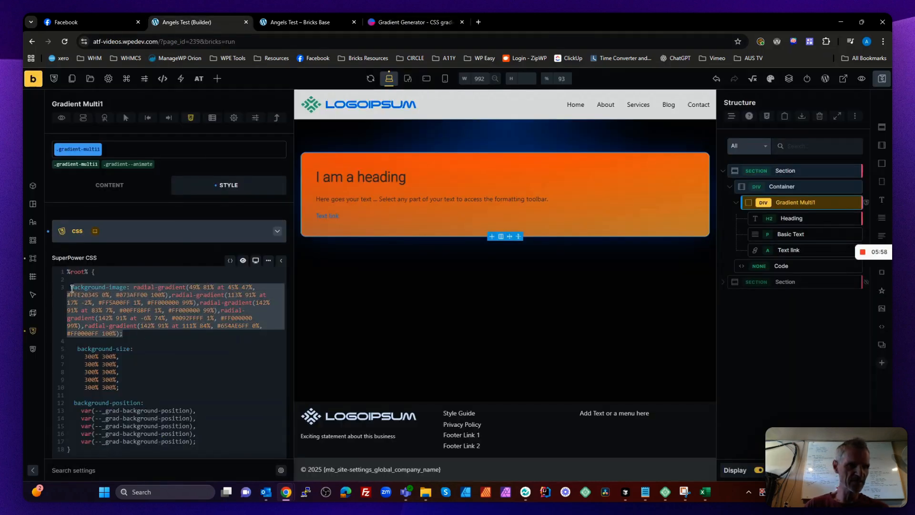
key(ctrl+v)
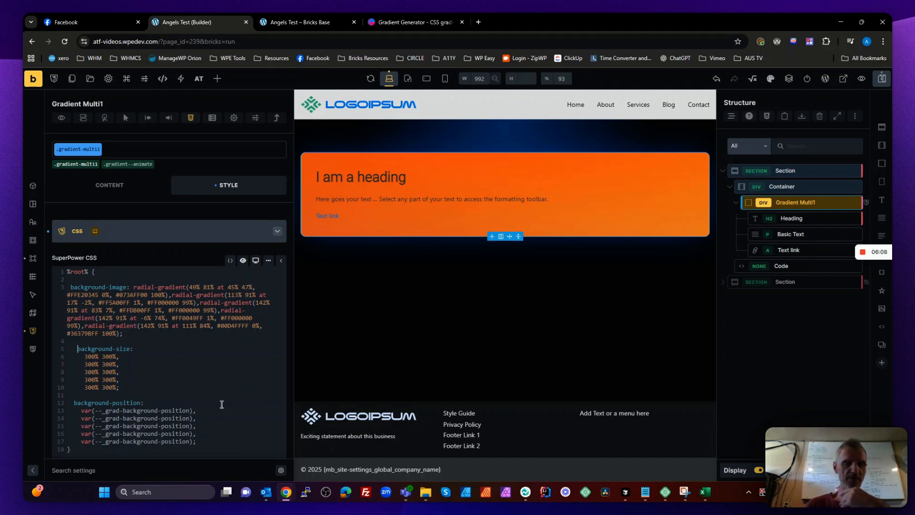
Show the .gradient--animate class CSS and highlight its ease timing function, background-position transition, duration and timing variables, and will-change line
click(139, 170)
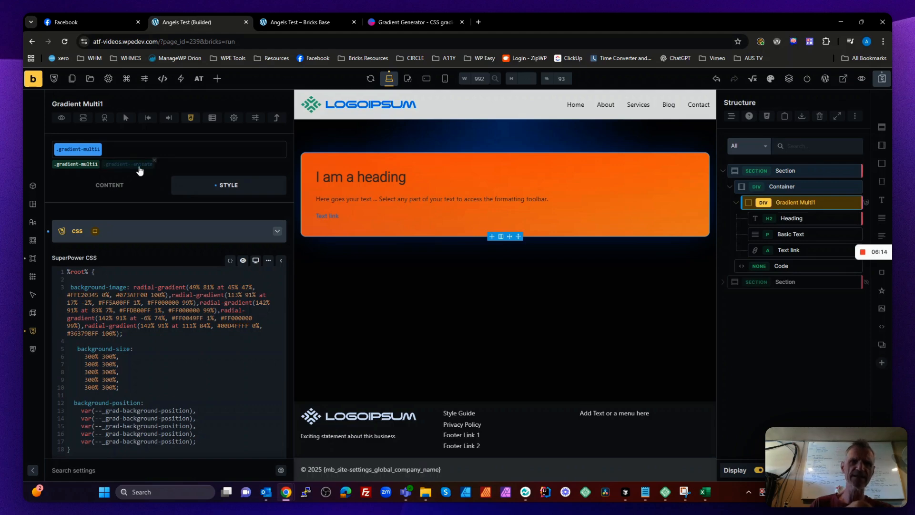
click(139, 170)
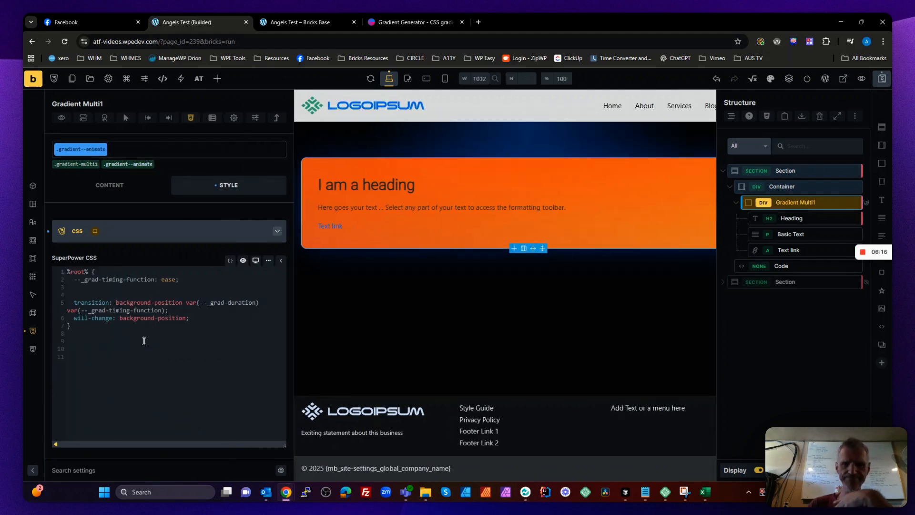
double_click(167, 280)
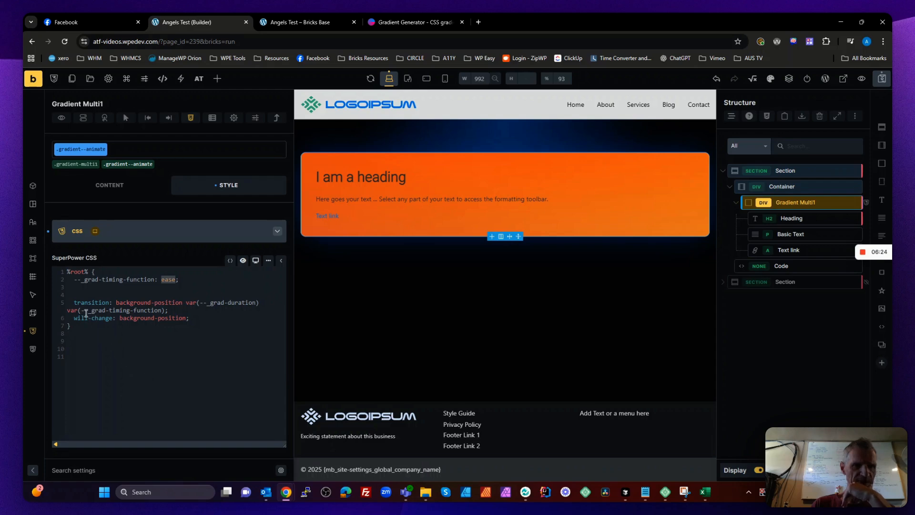
double_click(91, 303)
drag(119, 303, 191, 303)
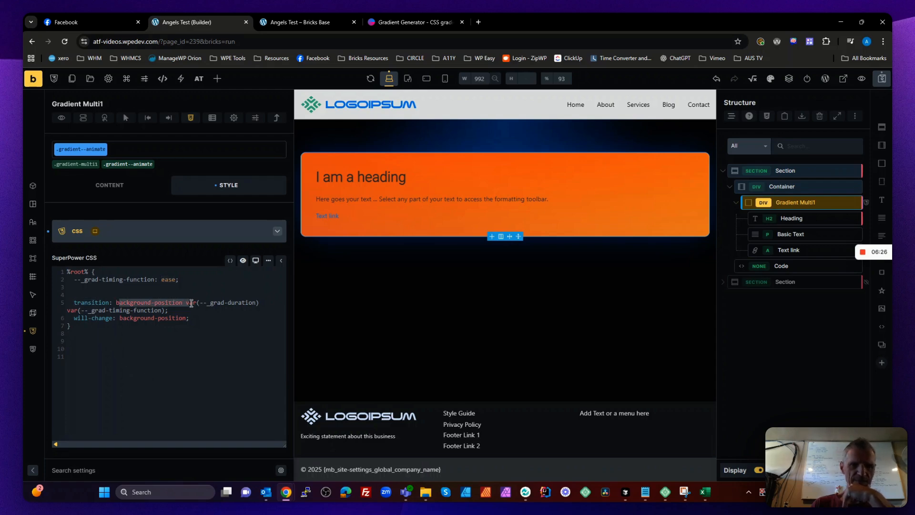
click(190, 305)
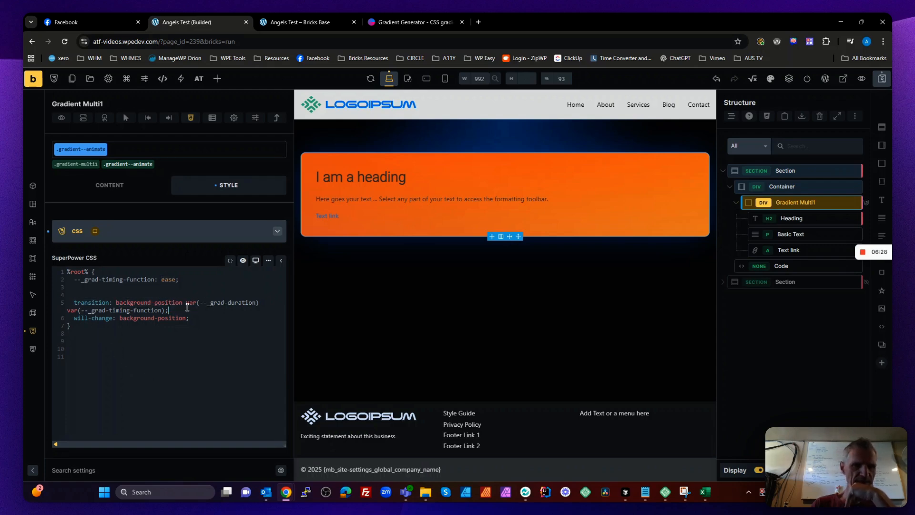
drag(259, 303, 189, 303)
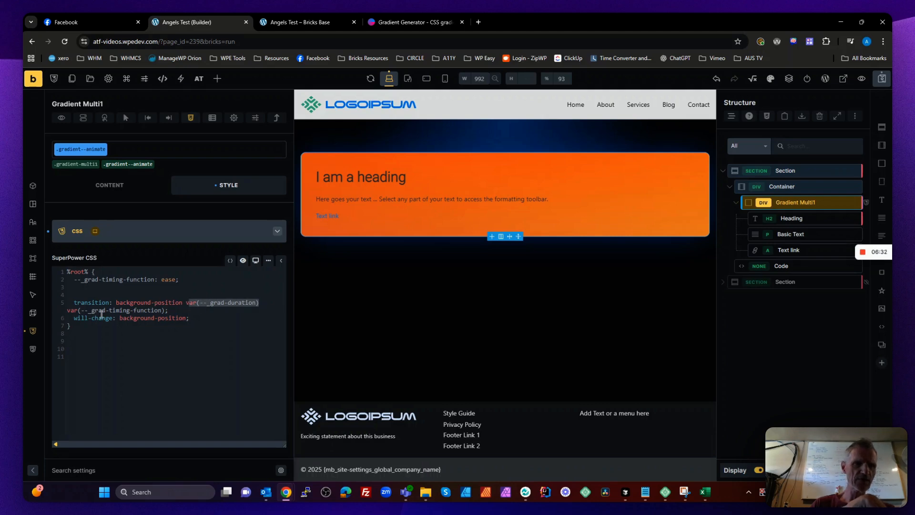
drag(162, 310, 92, 310)
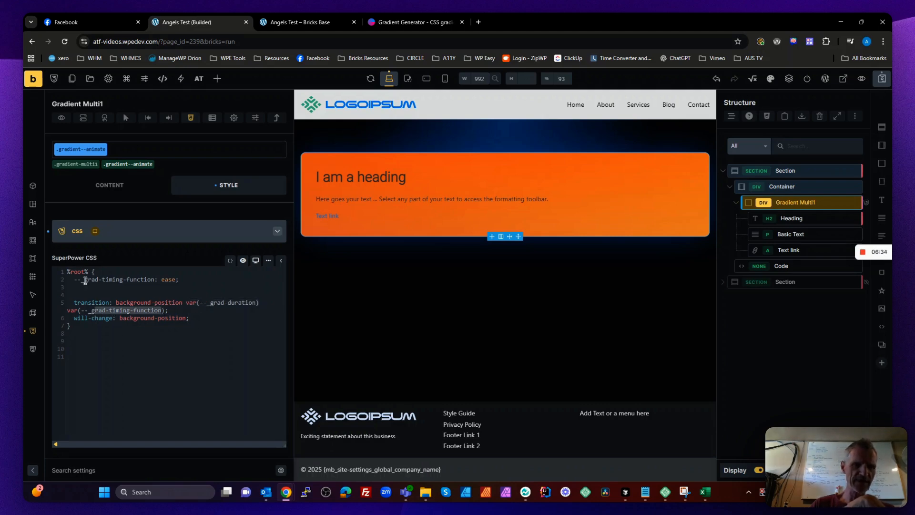
click(85, 280)
drag(190, 318, 74, 318)
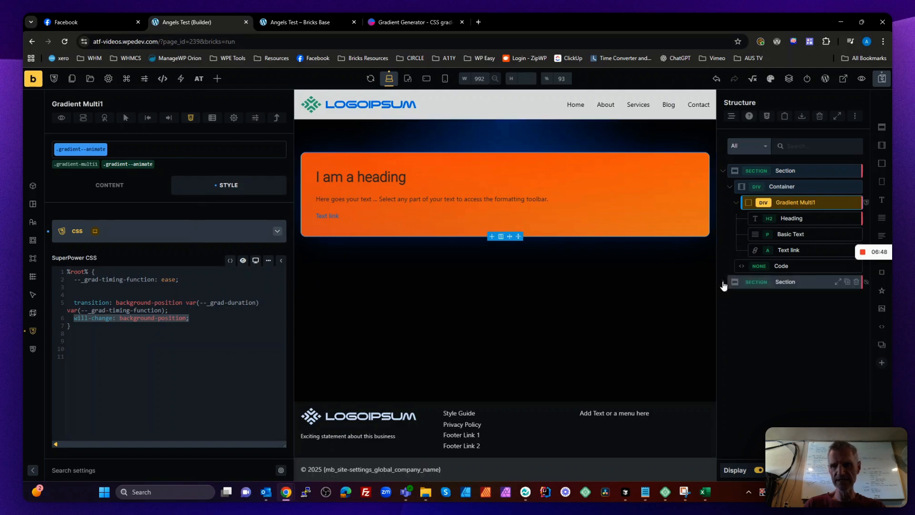
Open the Code element's JavaScript in the enlarged editor and review the script to its end, returning to the instructions comment
click(781, 266)
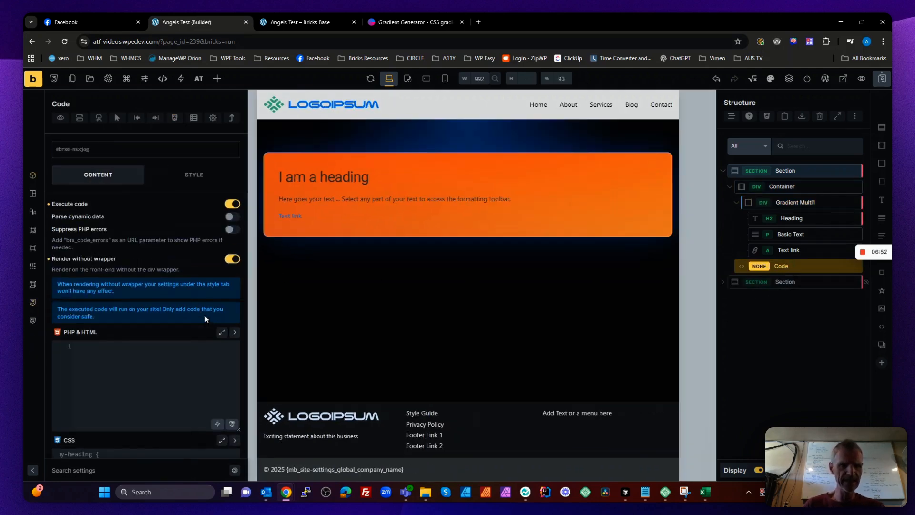
scroll(204, 317, down, 5)
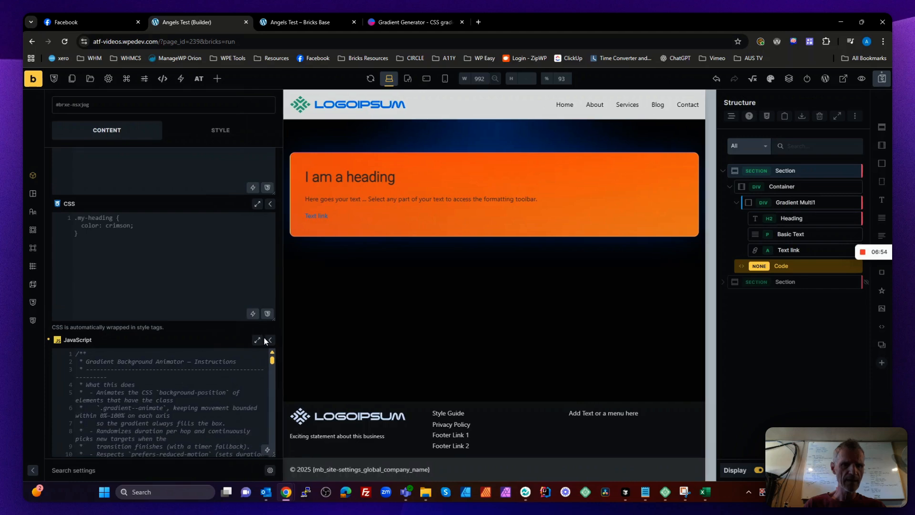
click(269, 340)
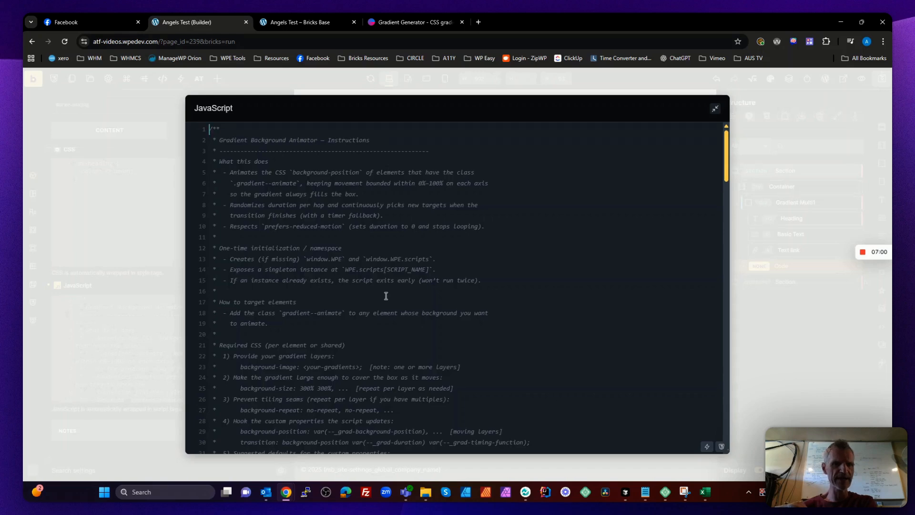
scroll(386, 296, down, 10)
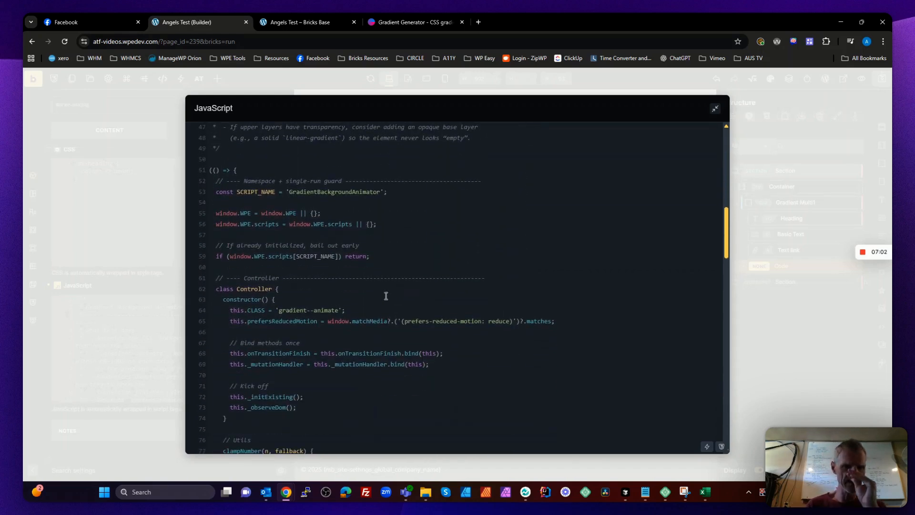
scroll(333, 299, down, 12)
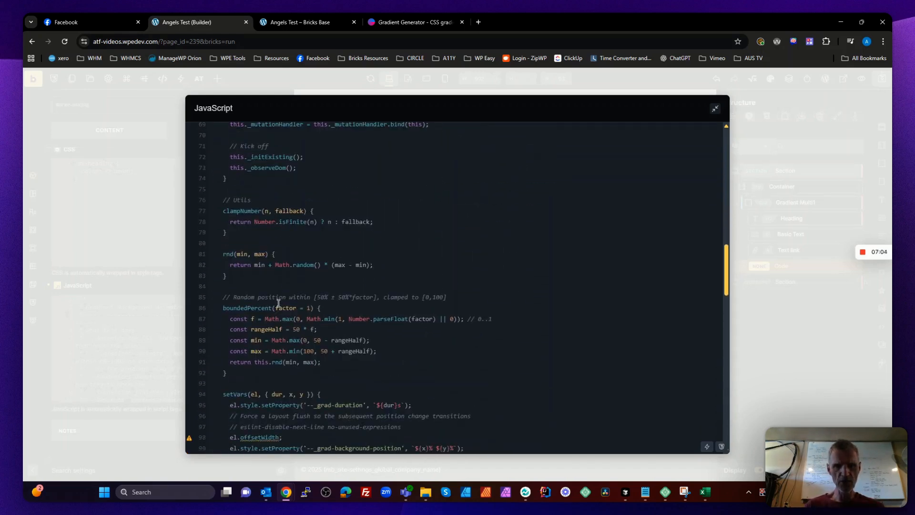
scroll(278, 303, down, 11)
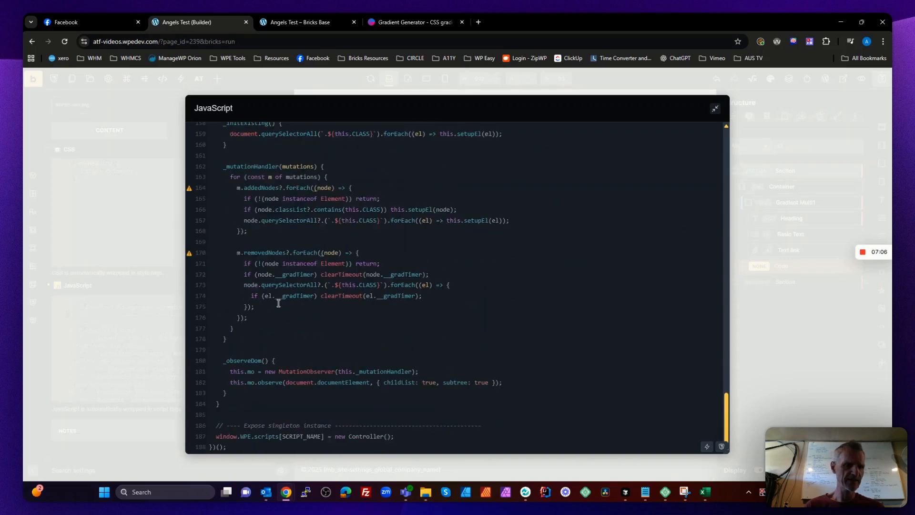
scroll(278, 303, up, 20)
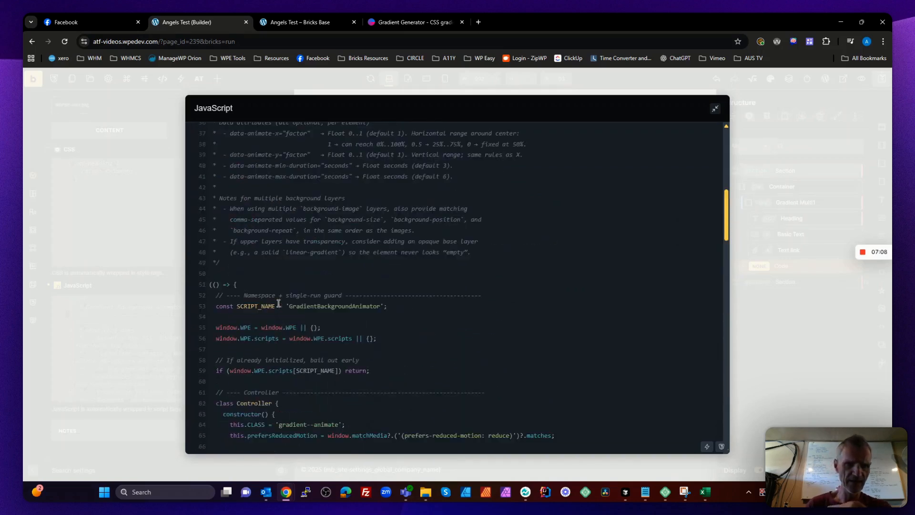
scroll(278, 303, down, 2)
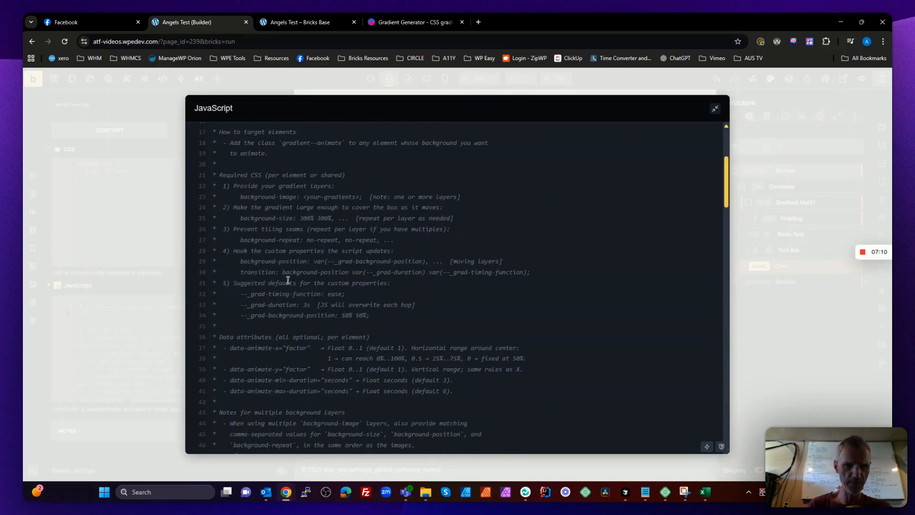
Copy the data-animate-min-duration attribute name from the script's data attributes notes and close the enlarged JavaScript editor
scroll(288, 280, down, 2)
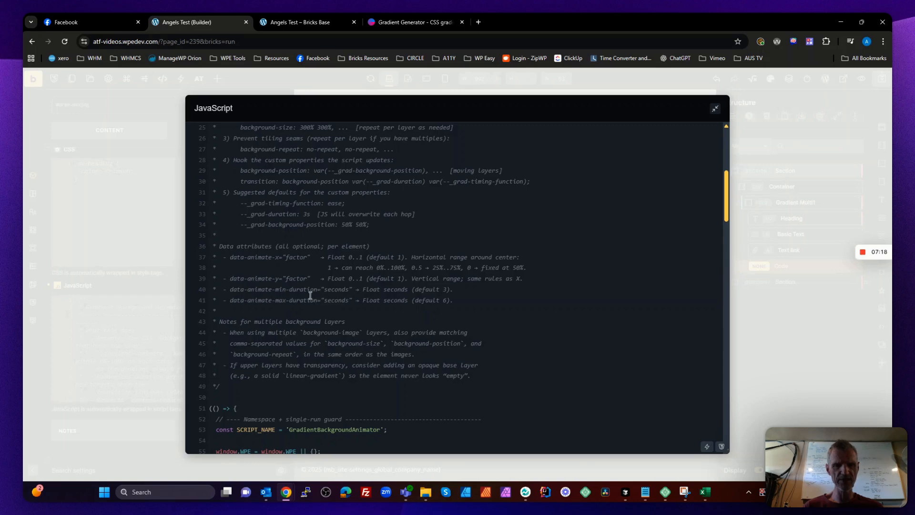
mouse_move(317, 290)
mouse_down()
mouse_move(277, 290)
mouse_move(318, 291)
mouse_up()
key(ctrl+c)
click(245, 291)
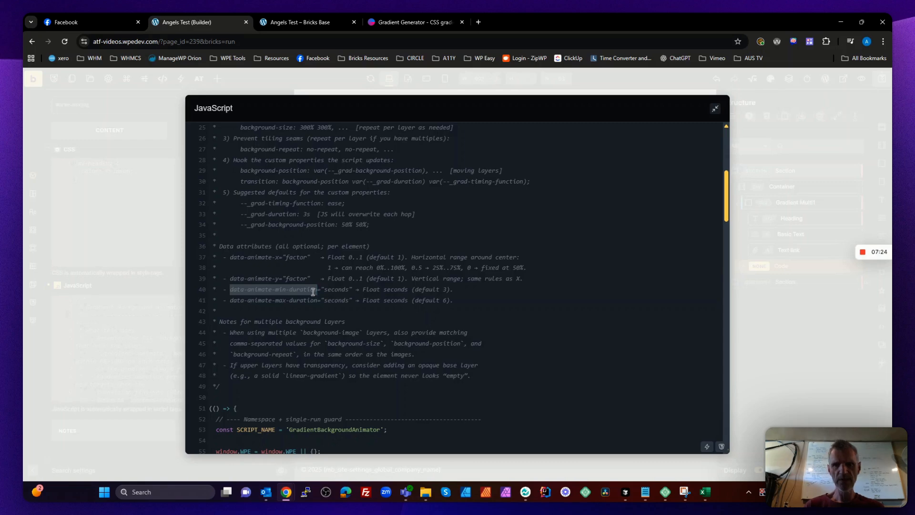
click(797, 313)
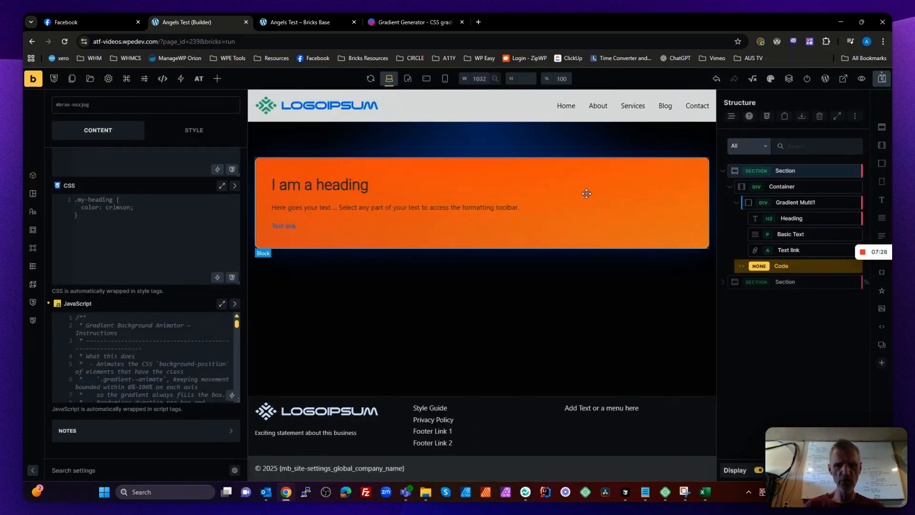
Duplicate the Gradient Multi1 block and select the copy
click(610, 172)
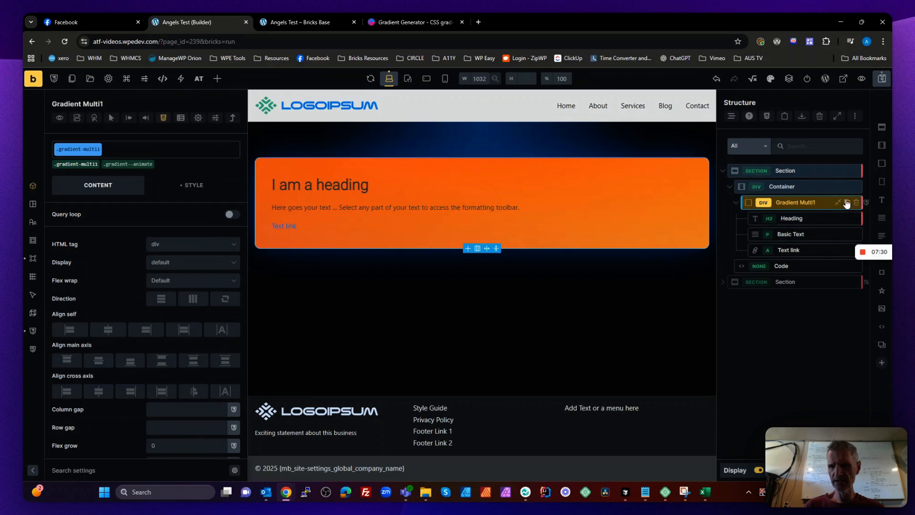
click(847, 202)
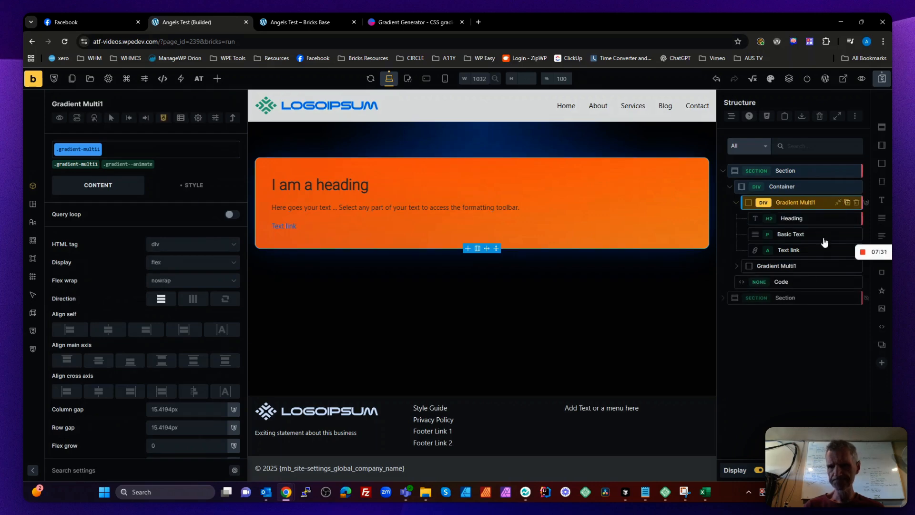
click(786, 266)
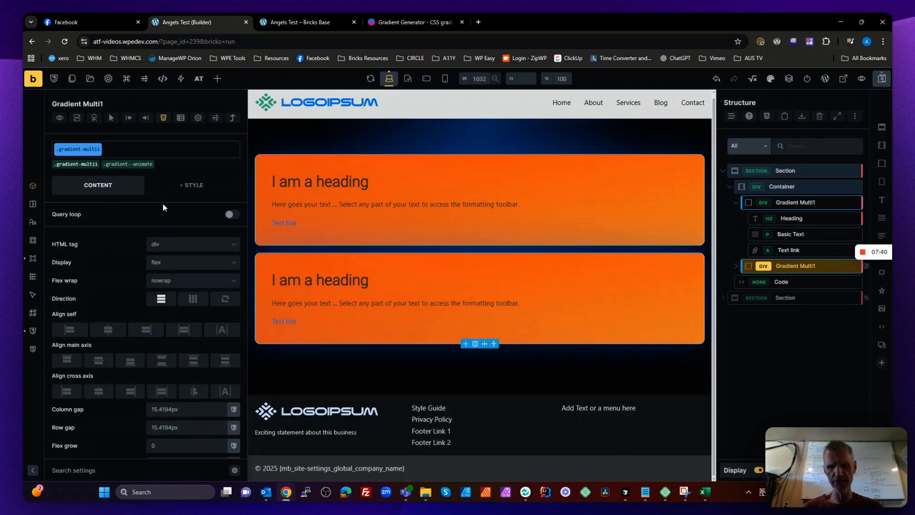
Add a data-animate-min-duration attribute with the value 1s to the duplicated Gradient Multi1 block
click(33, 349)
click(81, 264)
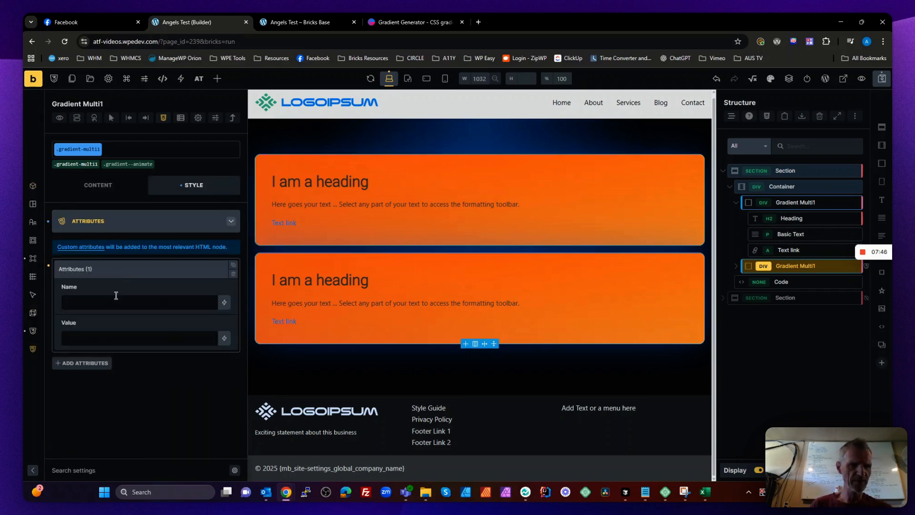
key(ctrl+v)
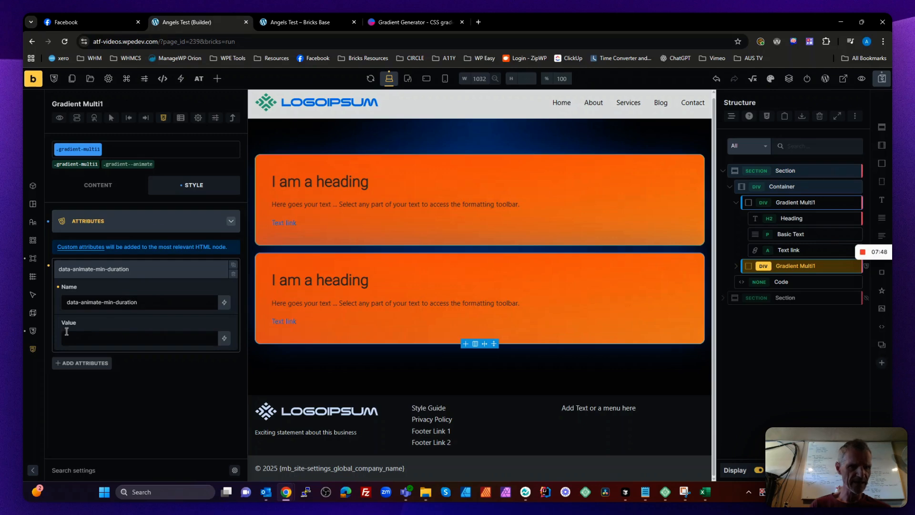
click(109, 340)
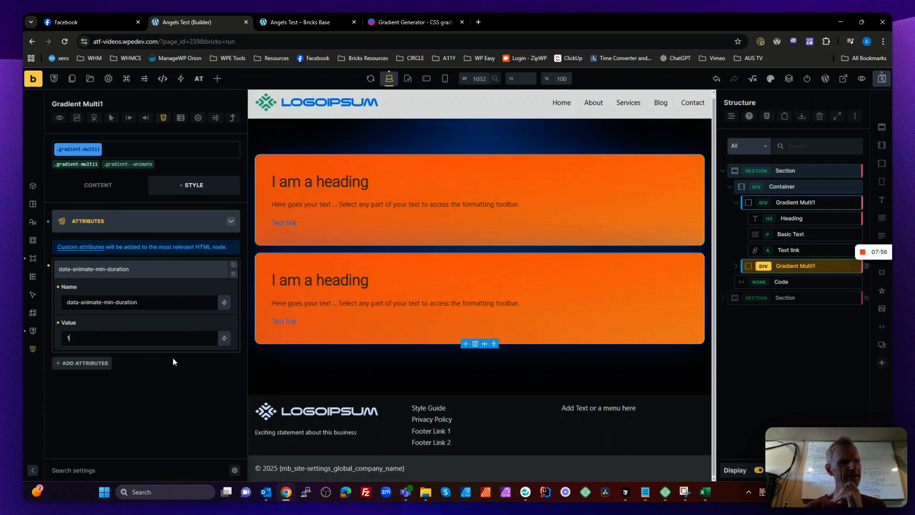
Add a second attribute, data-animate-max-duration, with the value 5s to the duplicated block and save the page
click(90, 367)
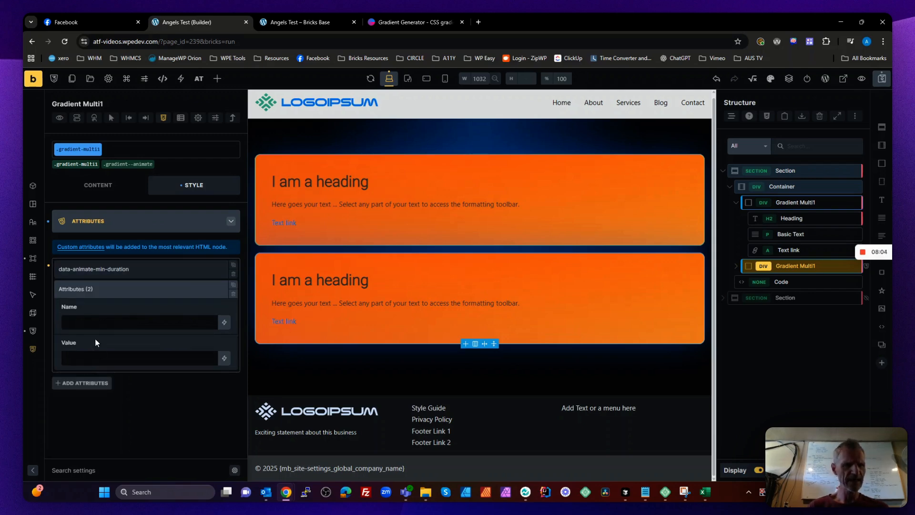
click(93, 325)
key(ctrl+v)
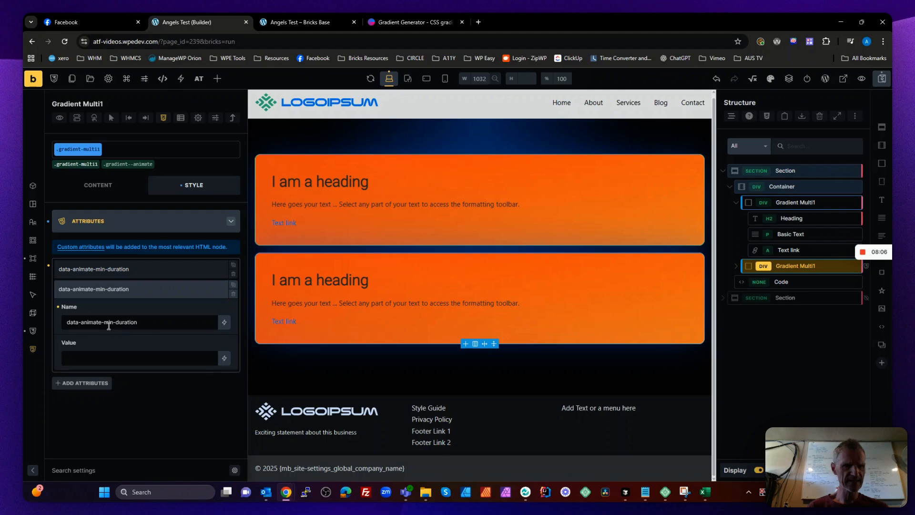
double_click(109, 323)
text(max)
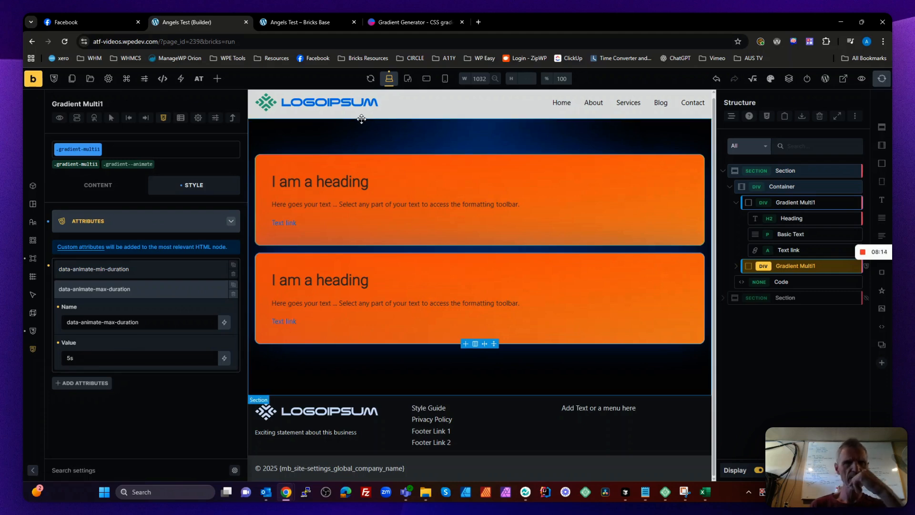
Reload the front-end preview and inspect the second block's duration attributes and changing gradient variables in the developer tools
click(326, 21)
scroll(688, 193, down, 3)
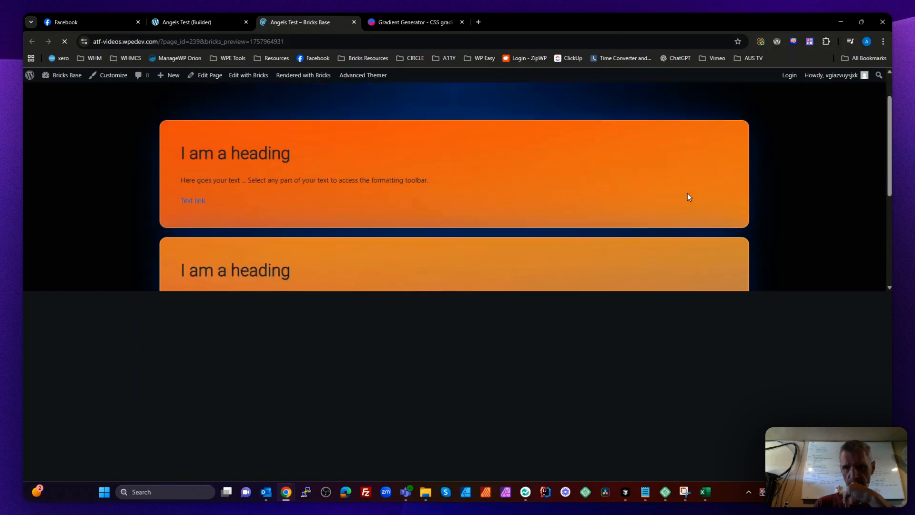
click(65, 42)
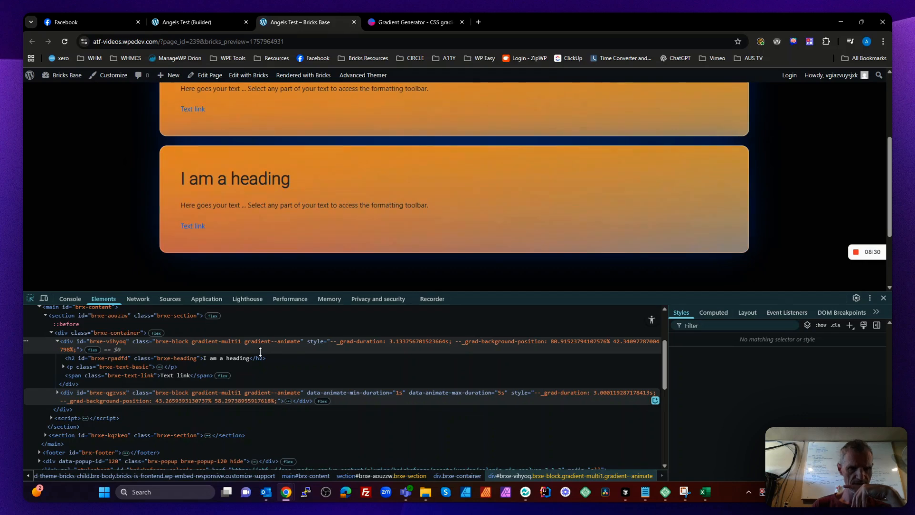
click(436, 393)
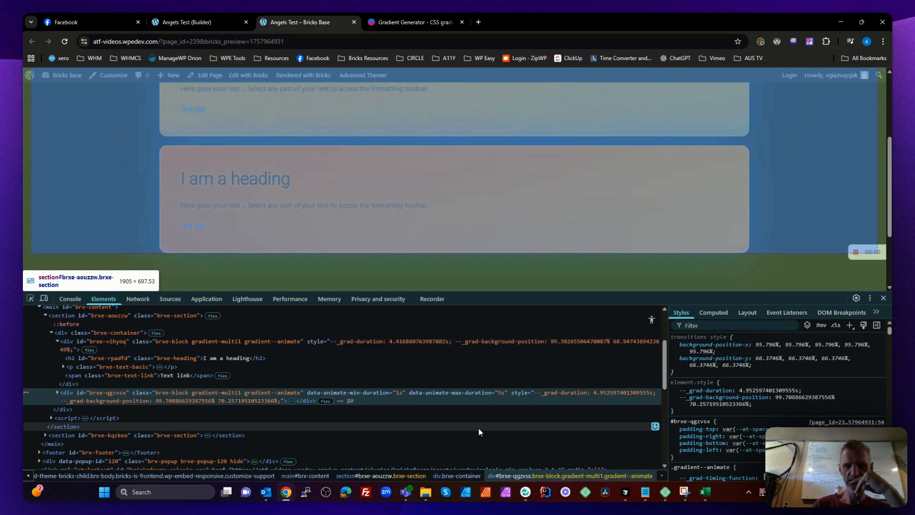
Return to the Bricks builder, set the duplicated block's data-animate-max-duration to 3s and save the page
click(225, 20)
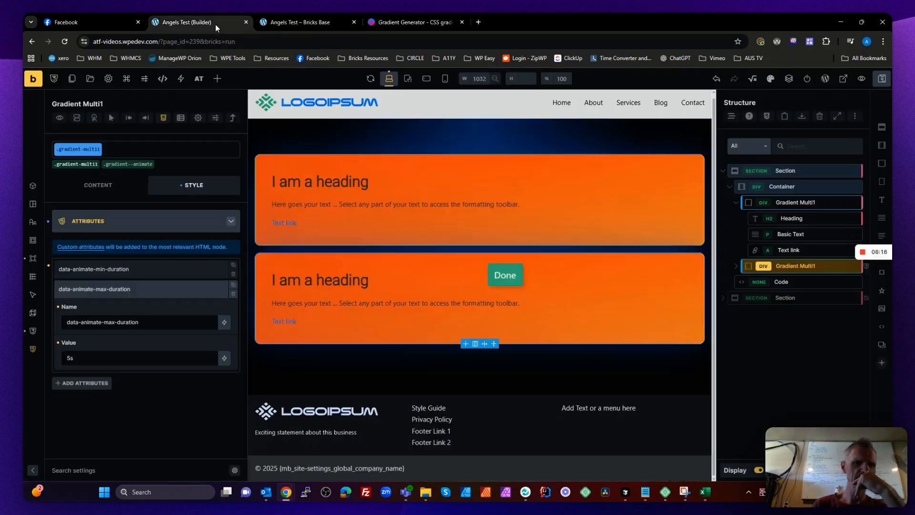
click(113, 273)
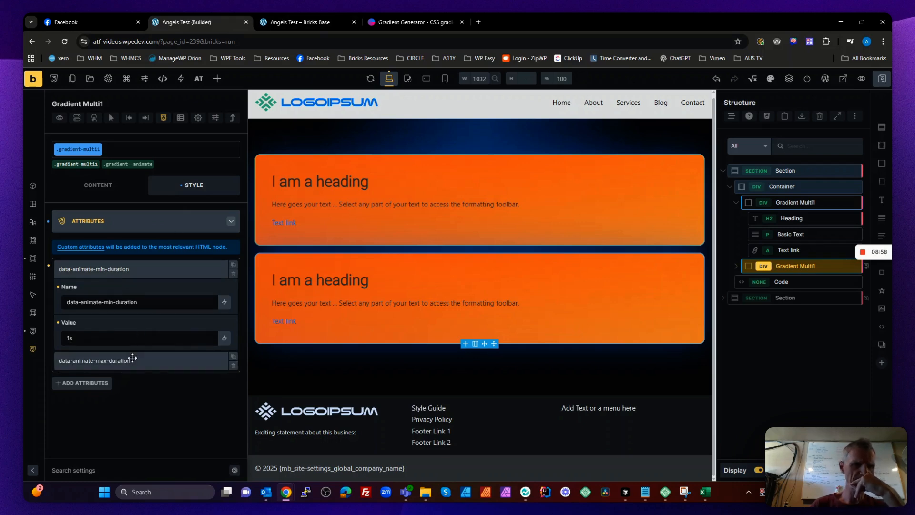
click(99, 360)
drag(71, 358, 65, 359)
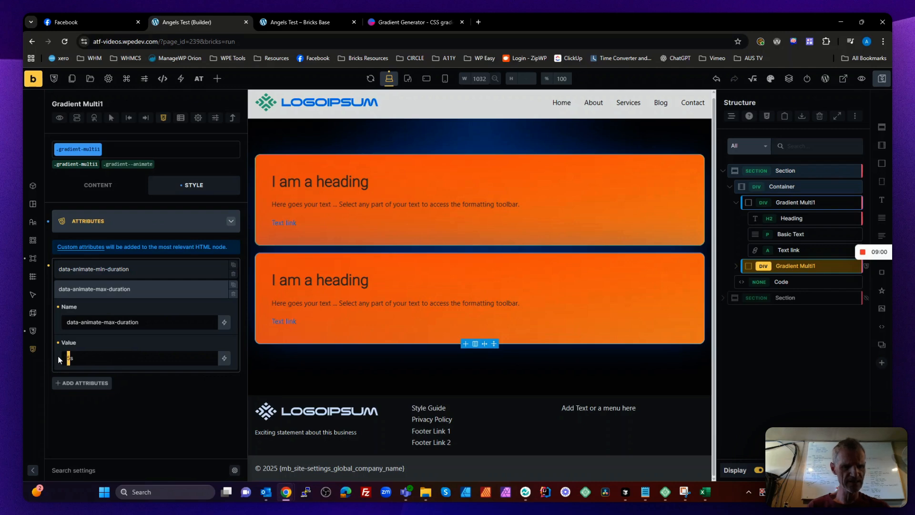
text(3)
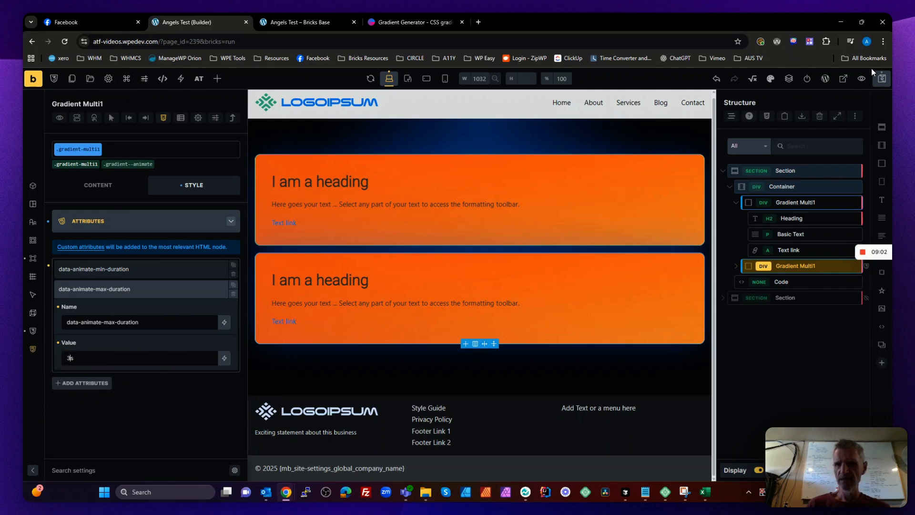
click(879, 80)
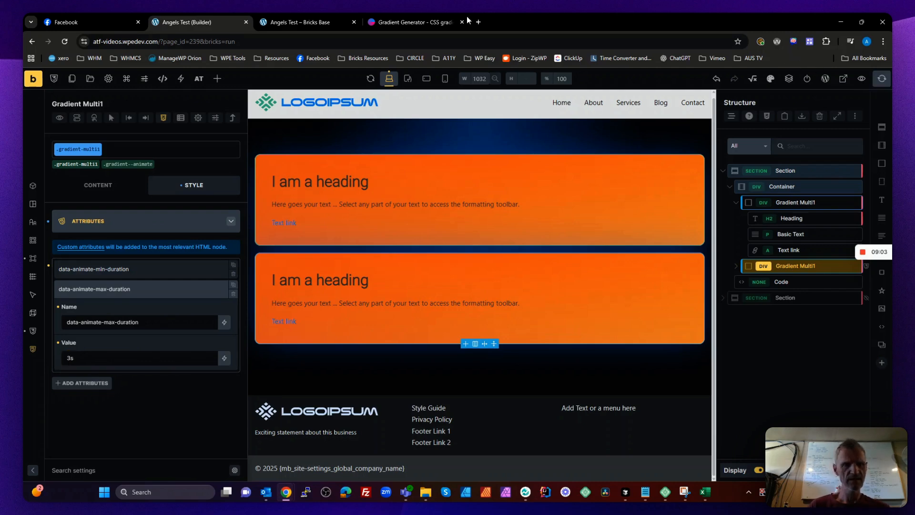
View the front-end preview, close the developer tools and compare the animation speed of the two gradient blocks
click(313, 21)
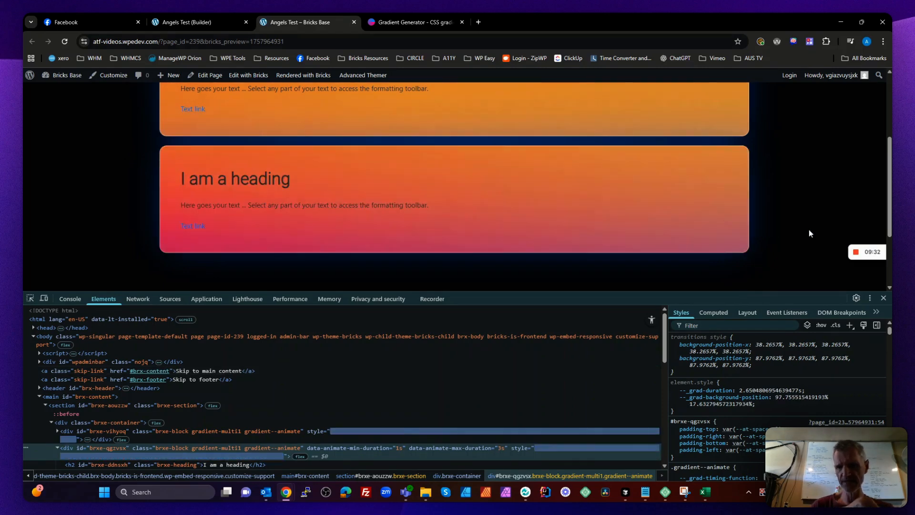
click(883, 298)
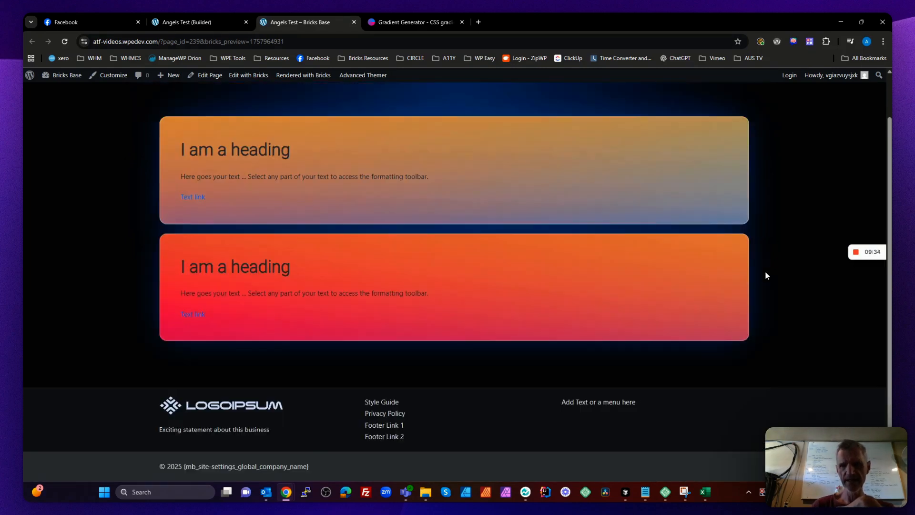
scroll(768, 272, up, 1)
scroll(772, 276, down, 1)
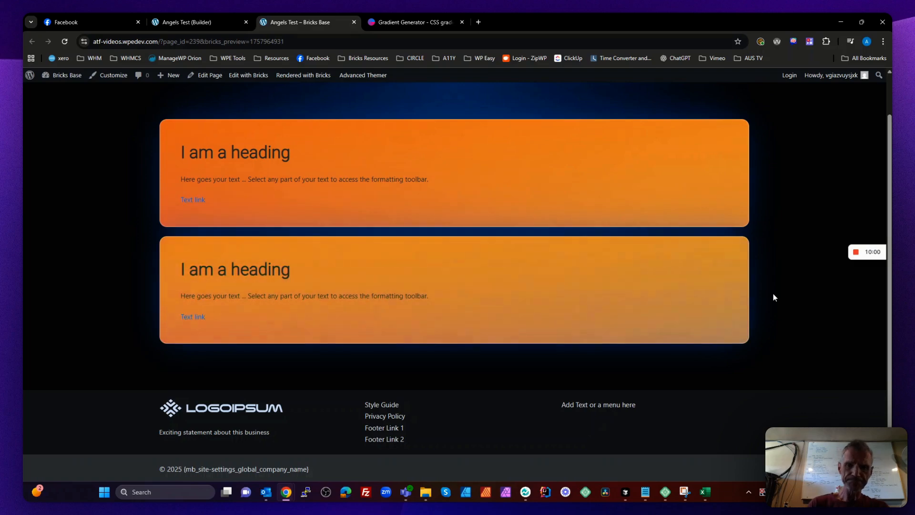
Return to the Bricks builder and add an empty Block to the Container, between the duplicated Gradient Multi1 block and the Code element
click(202, 22)
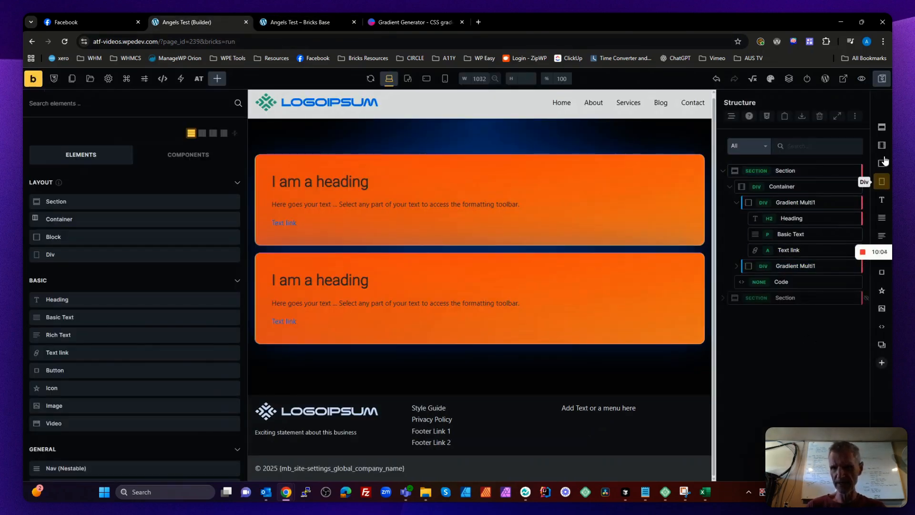
click(801, 266)
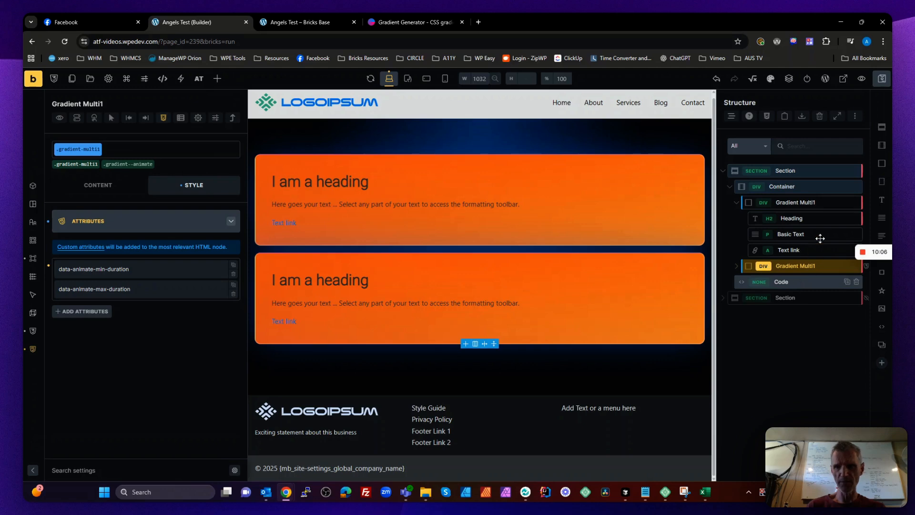
click(780, 180)
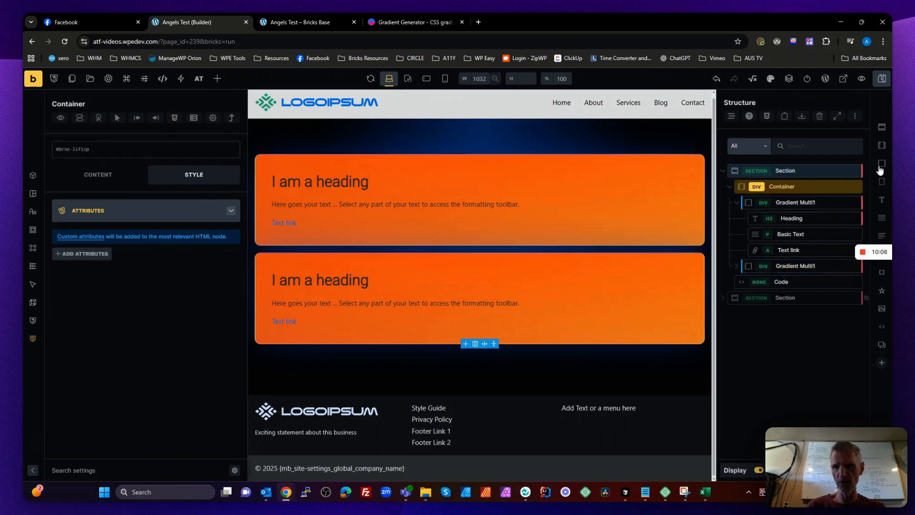
click(882, 163)
click(787, 282)
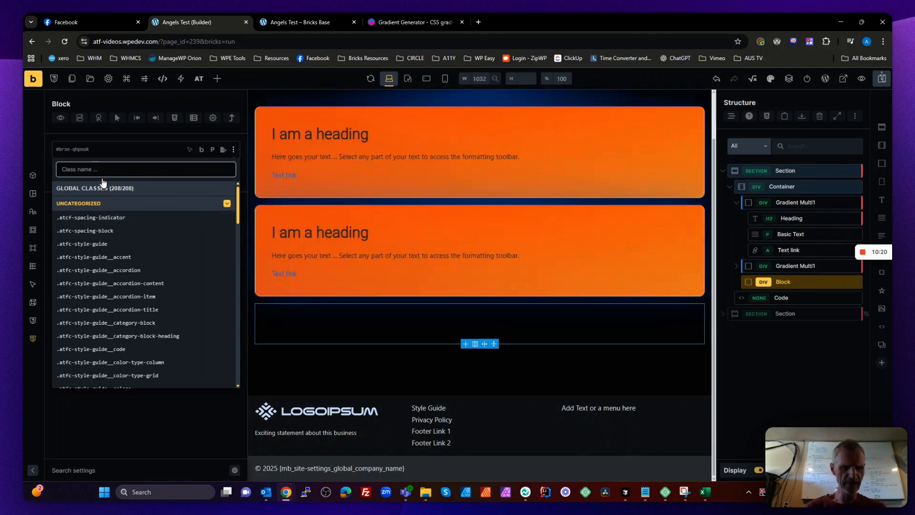
Create the class gradient-multi2 and assign it to the new block
text(gard)
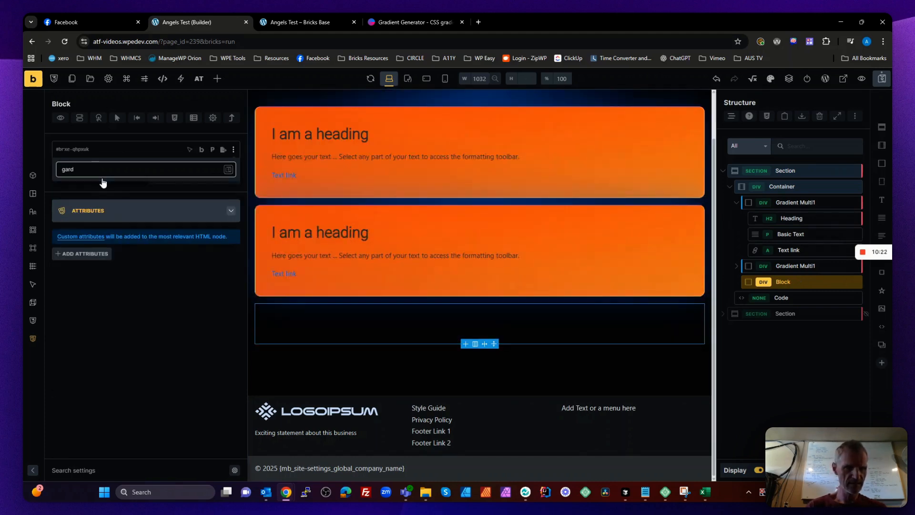
key(BackSpace)
key(BackSpace)
key(BackSpace)
key(BackSpace)
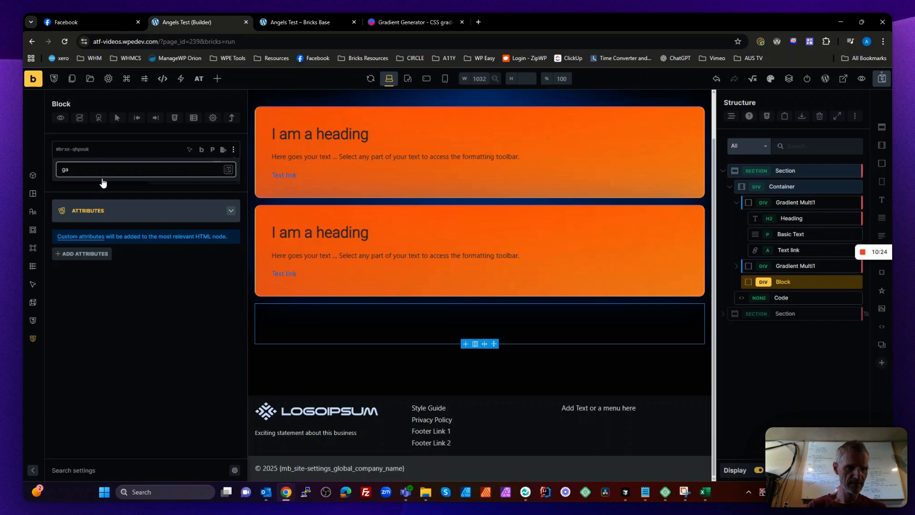
text(rad)
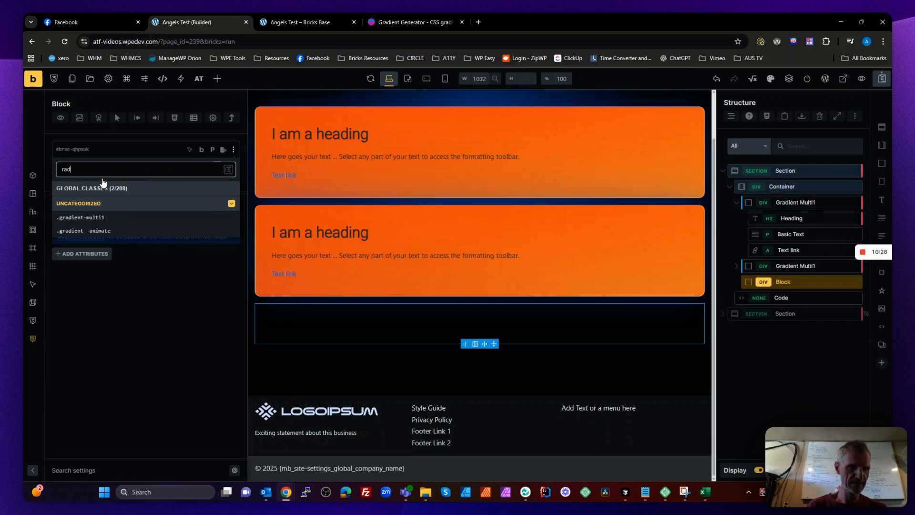
key(BackSpace)
key(BackSpace)
key(BackSpace)
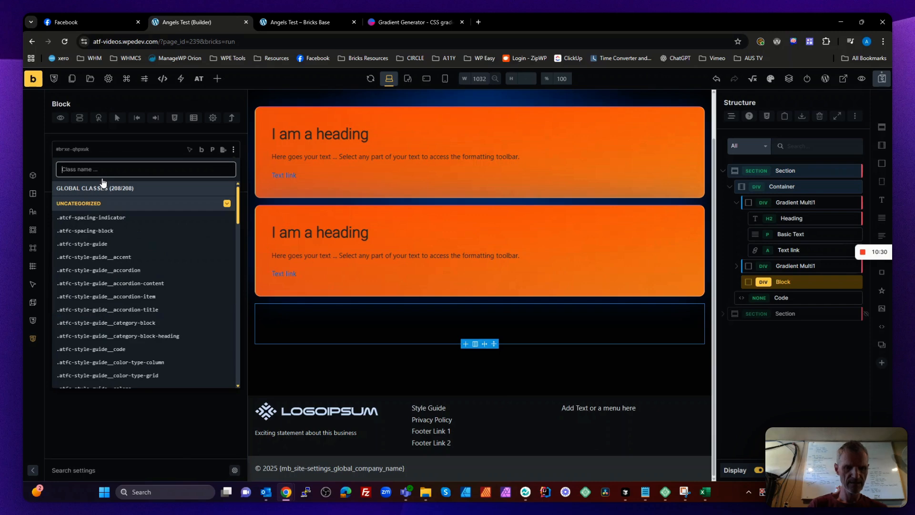
text(gradient)
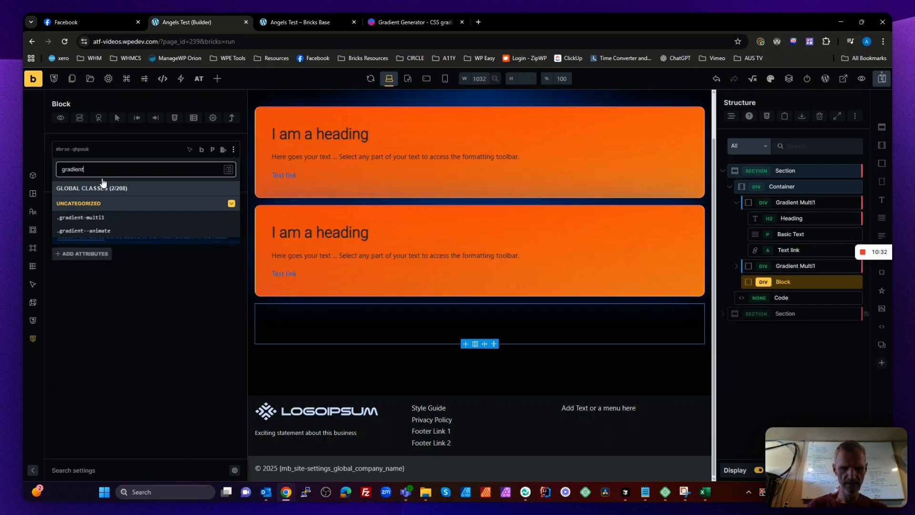
text(-multi)
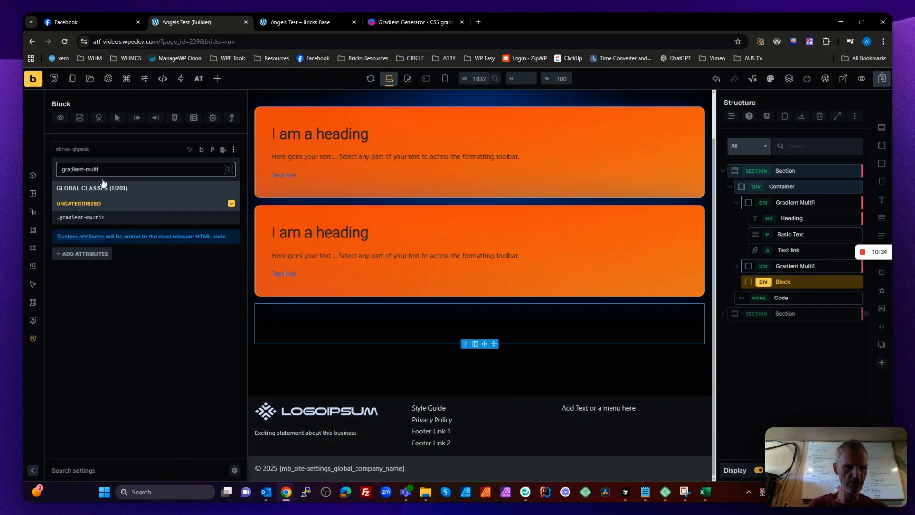
text(2)
key(Return)
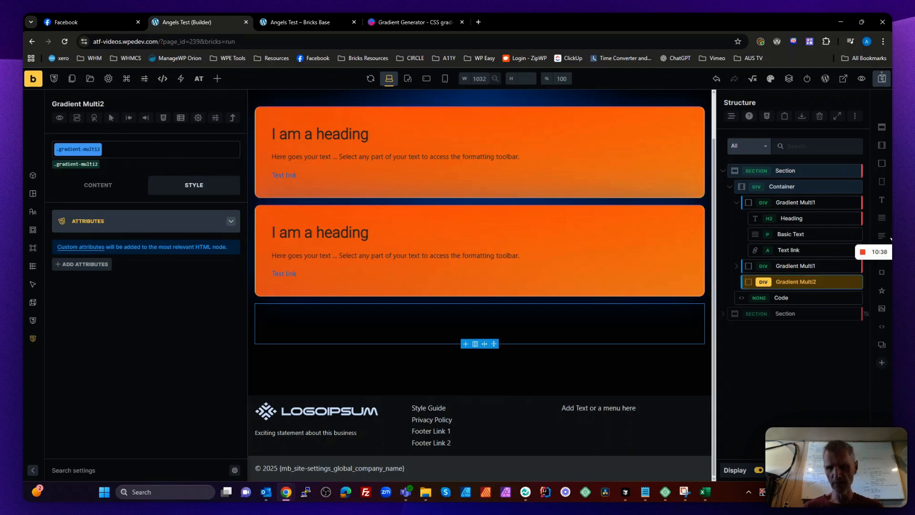
Copy the entire CSS of the gradient-multi1 class from the duplicated Gradient Multi1 block
click(270, 189)
click(80, 163)
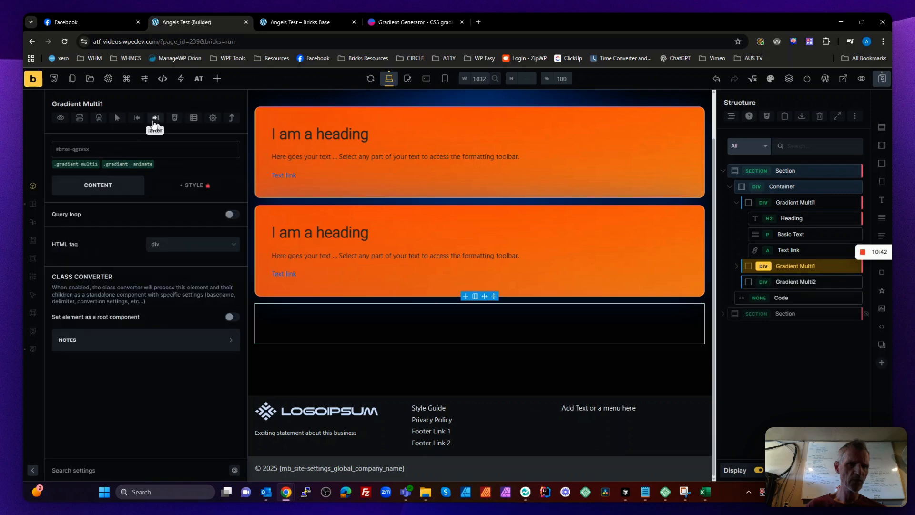
click(176, 117)
click(85, 165)
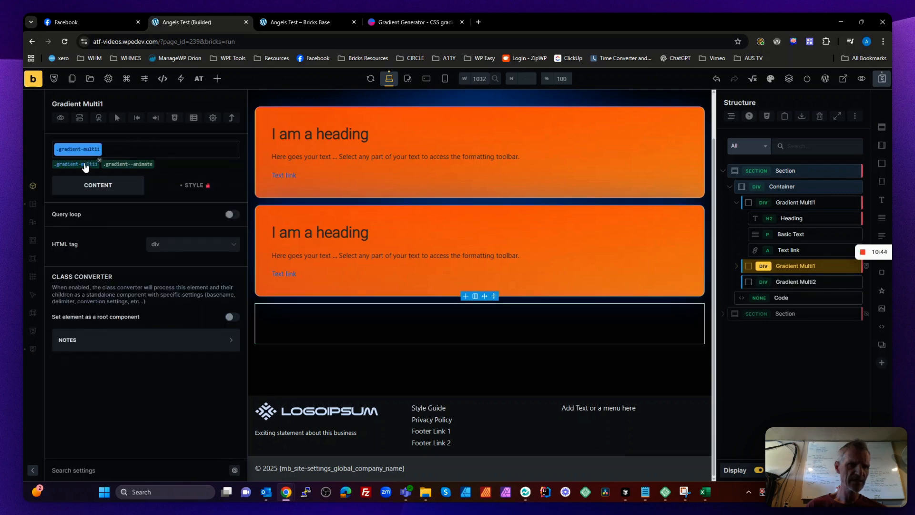
click(164, 118)
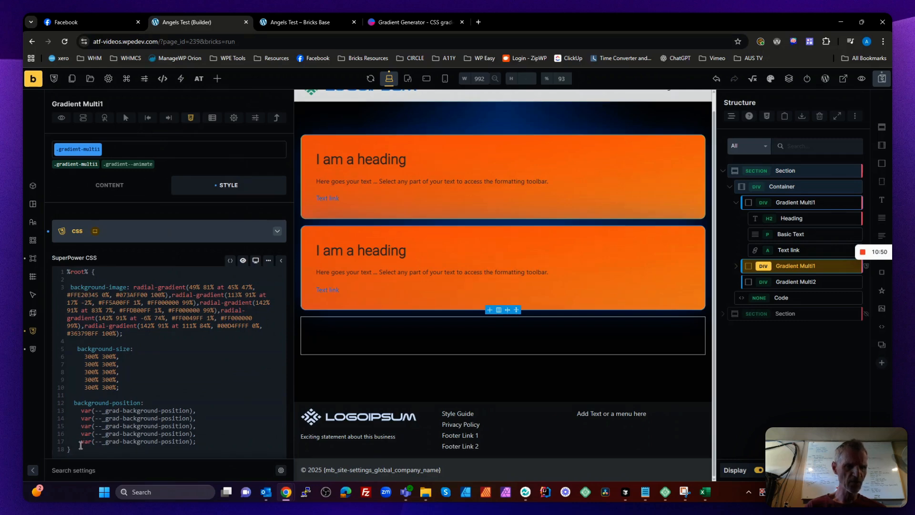
drag(81, 445, 56, 257)
key(ctrl+c)
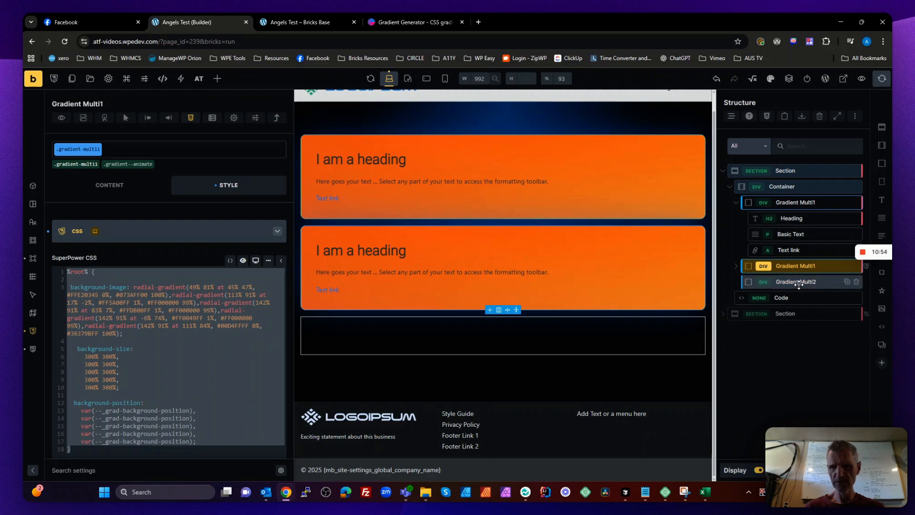
Paste the copied CSS into the gradient-multi2 class of the Gradient Multi2 block
click(796, 282)
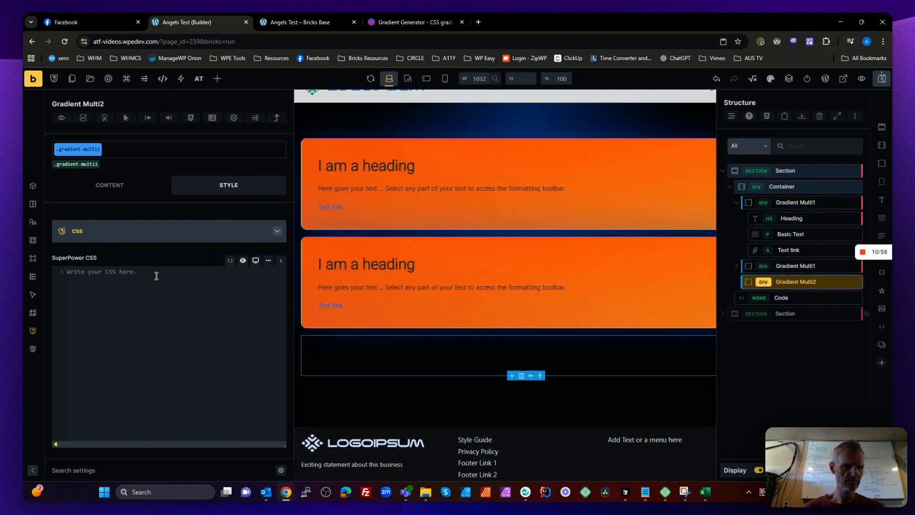
click(156, 275)
key(ctrl+v)
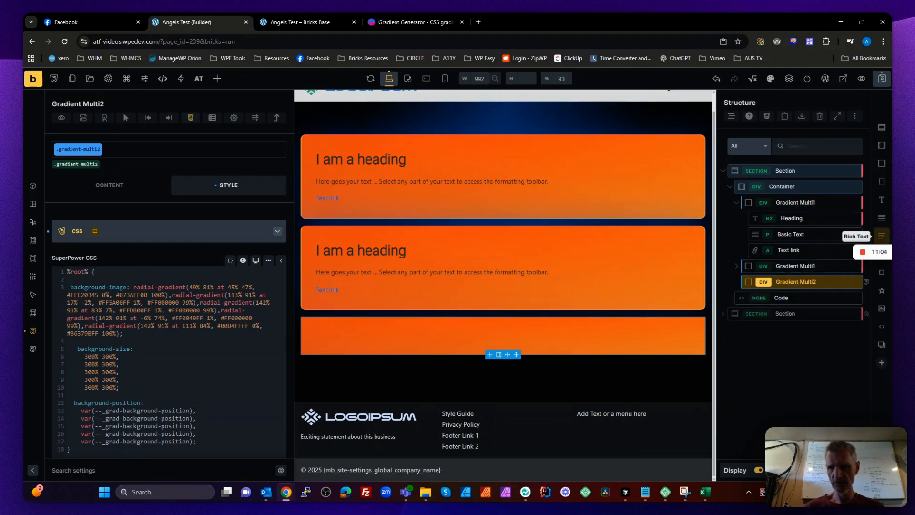
Add a Heading and three Basic Text elements inside the Gradient Multi2 block
click(882, 201)
click(882, 217)
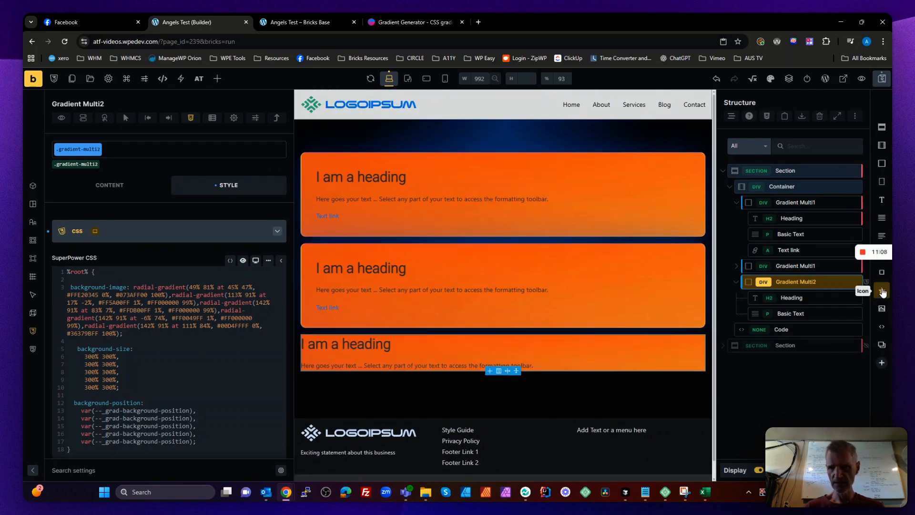
click(881, 217)
click(881, 217)
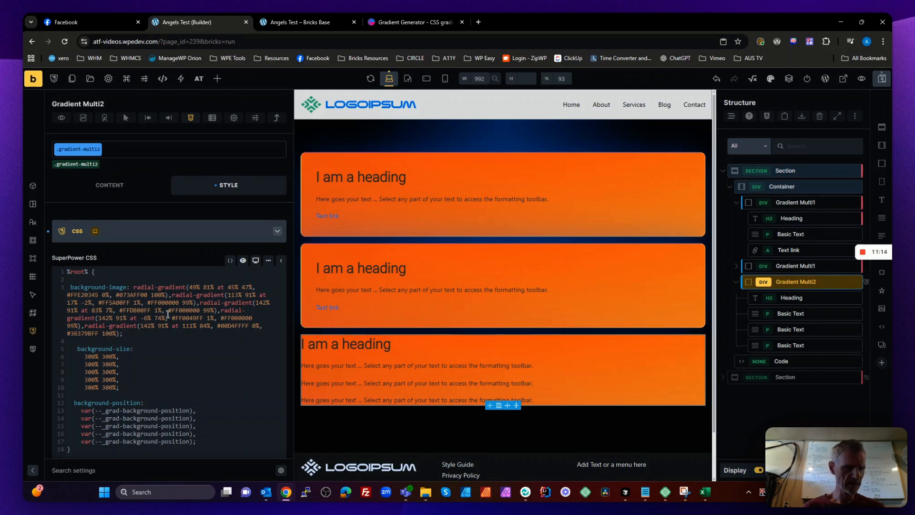
Switch to the ColorGradient generator, apply the blue repeating preset and copy only its background-image declaration from the CSS
click(421, 21)
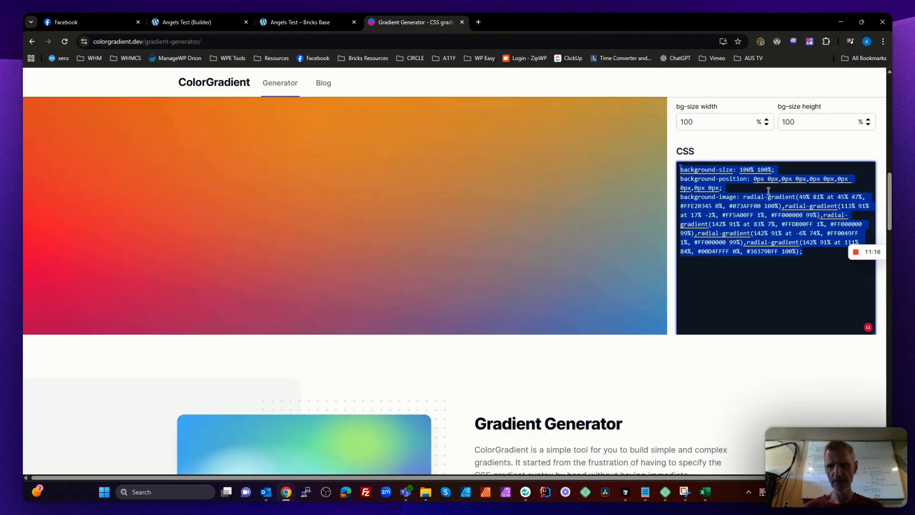
scroll(768, 191, up, 15)
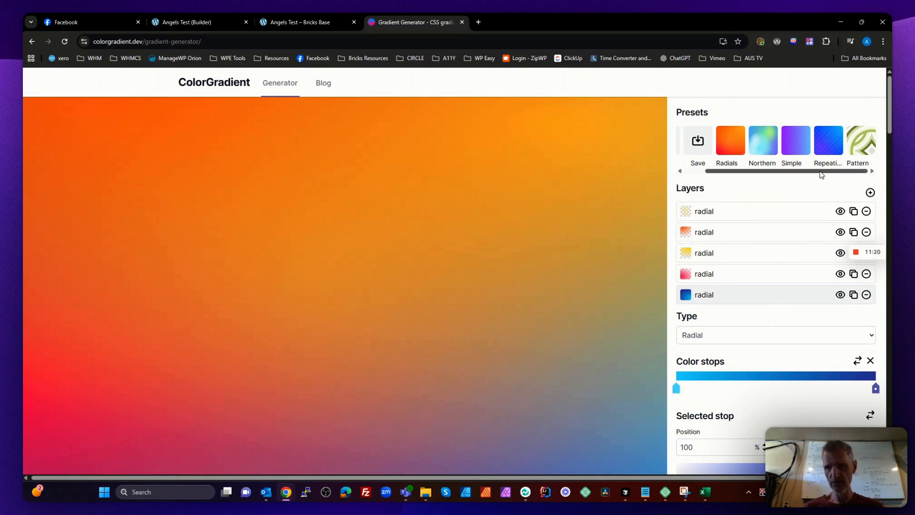
click(834, 152)
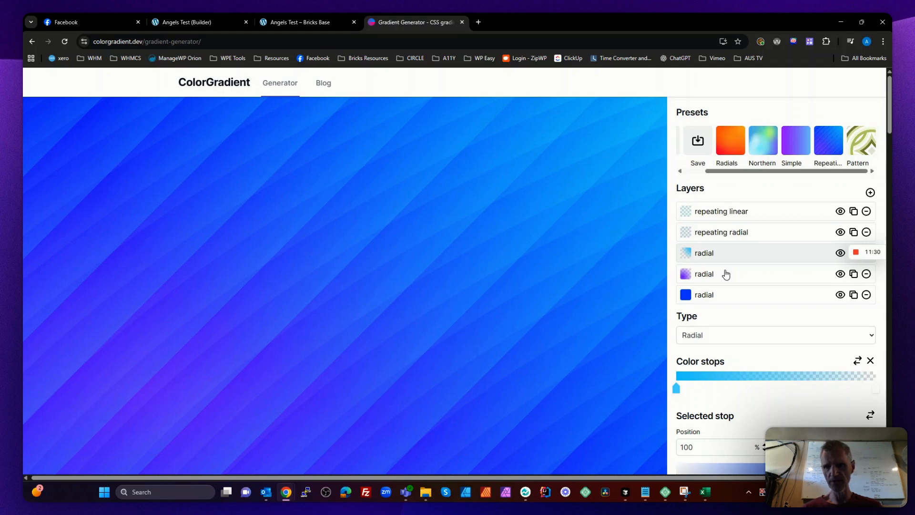
scroll(725, 274, down, 10)
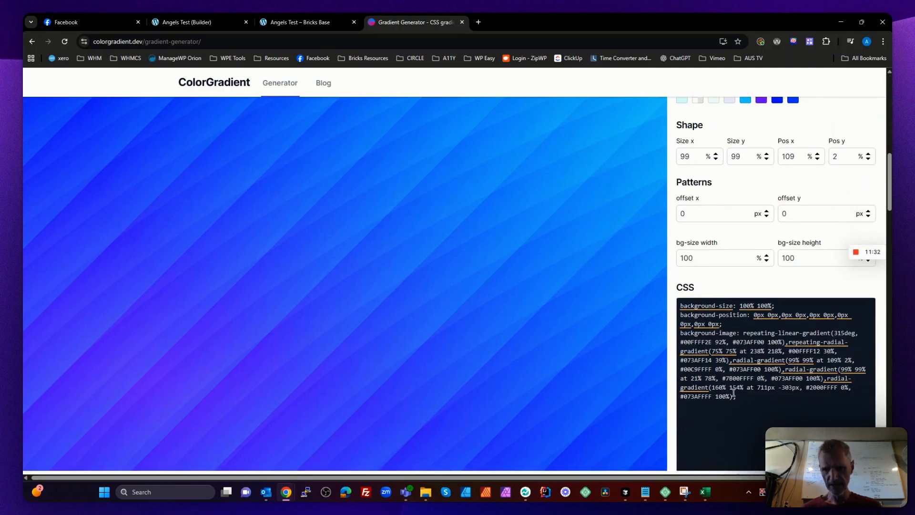
click(743, 398)
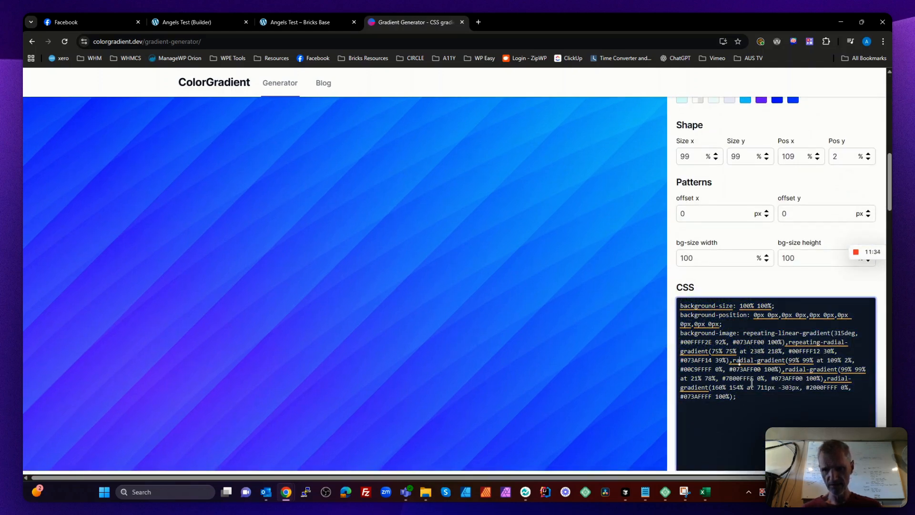
drag(744, 401, 679, 336)
key(ctrl+c)
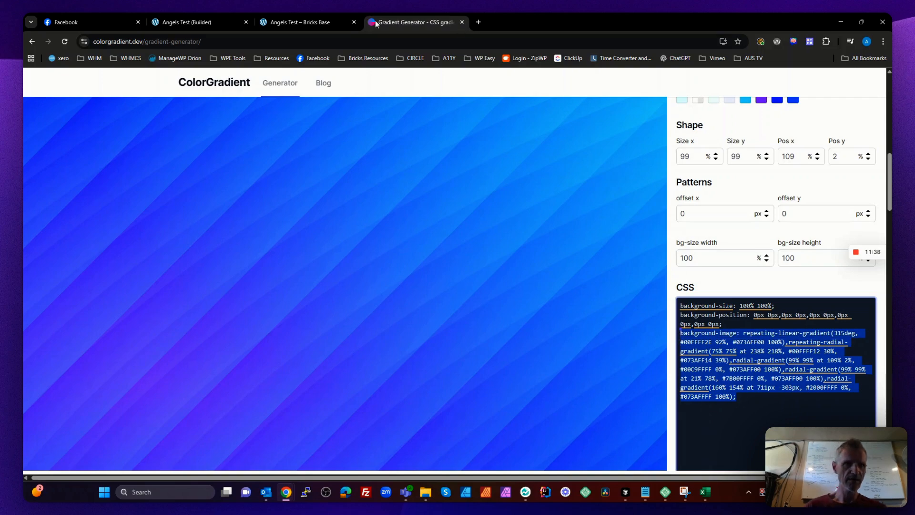
Return to the Bricks builder, replace the background-image in the gradient-multi2 CSS with the copied one, save and view the front-end preview
click(223, 20)
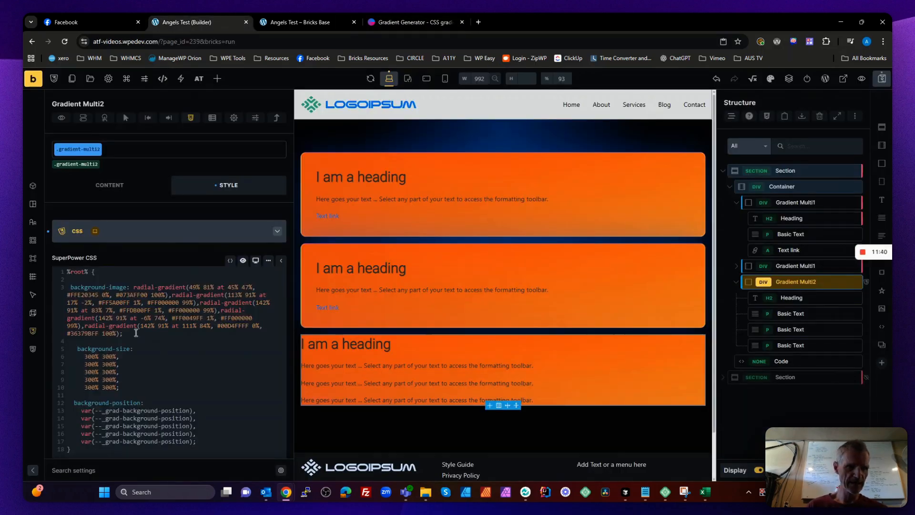
drag(135, 332, 70, 290)
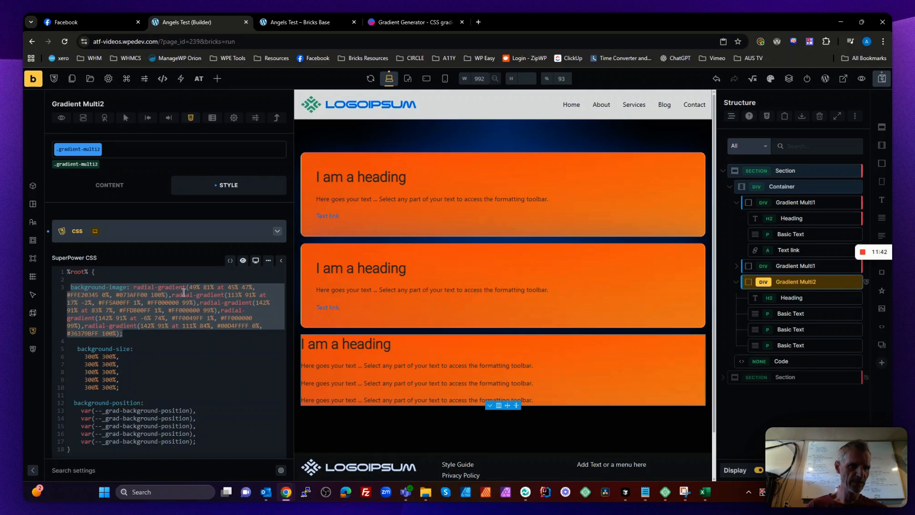
key(ctrl+v)
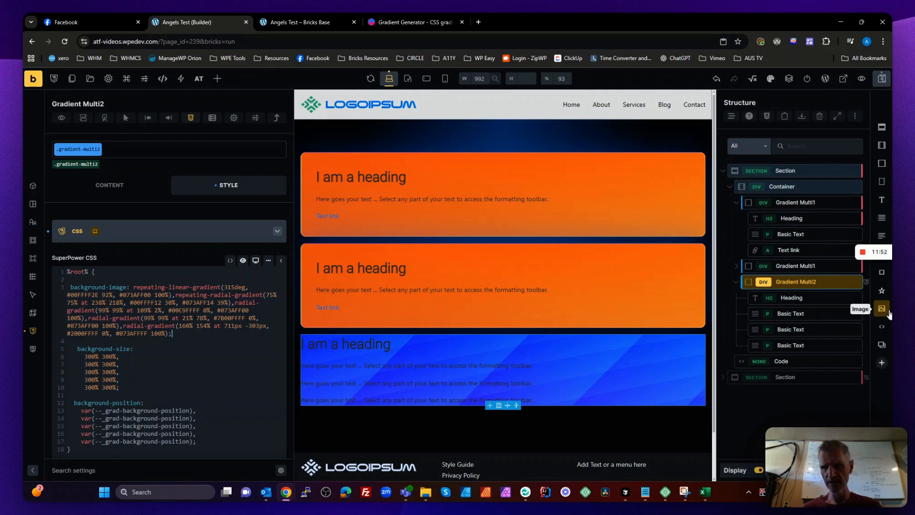
click(881, 78)
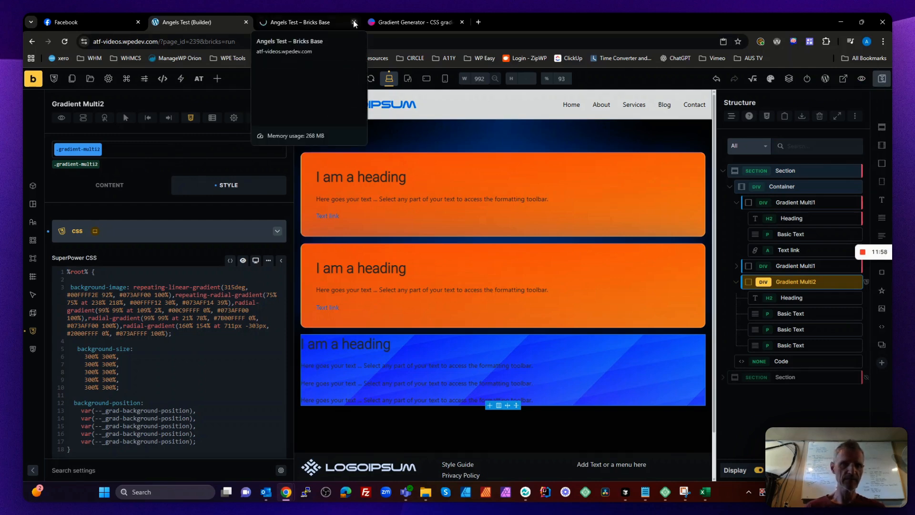
click(319, 28)
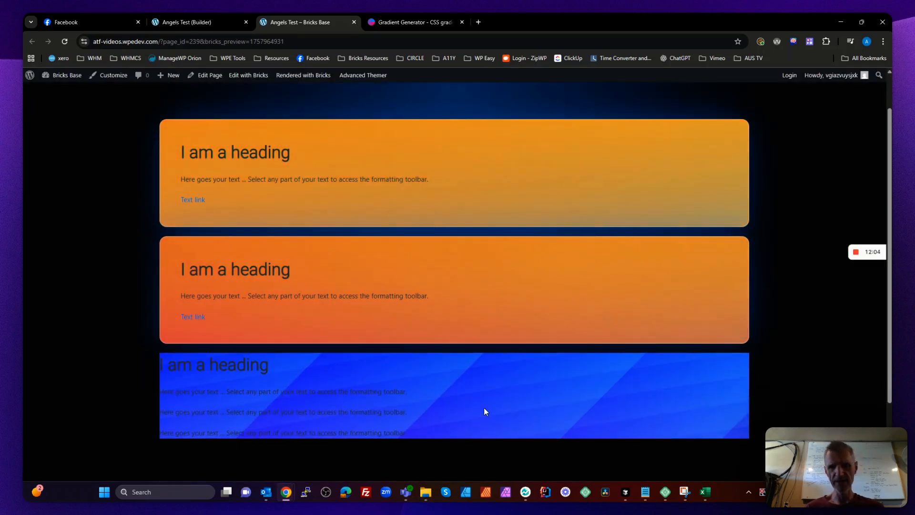
In the Bricks builder, also assign the gradient--animate class to the Gradient Multi2 block, save and reload the front-end preview
click(178, 20)
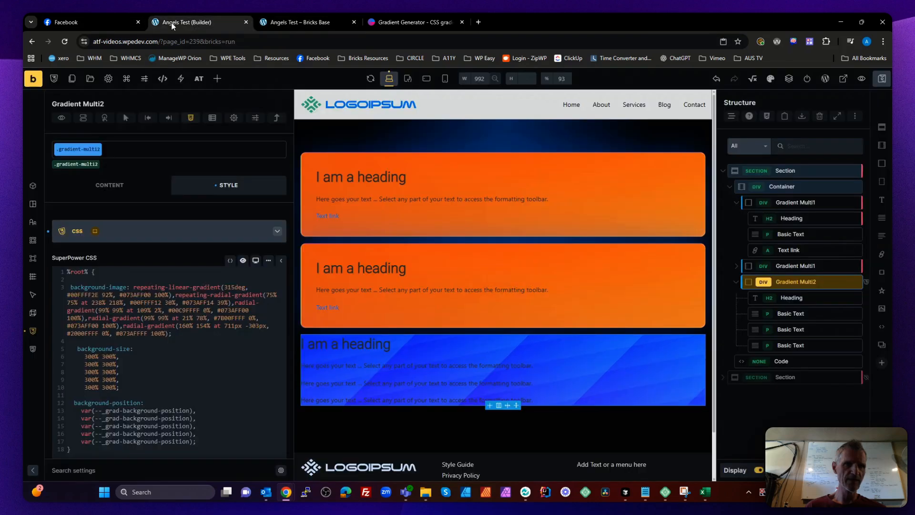
click(115, 153)
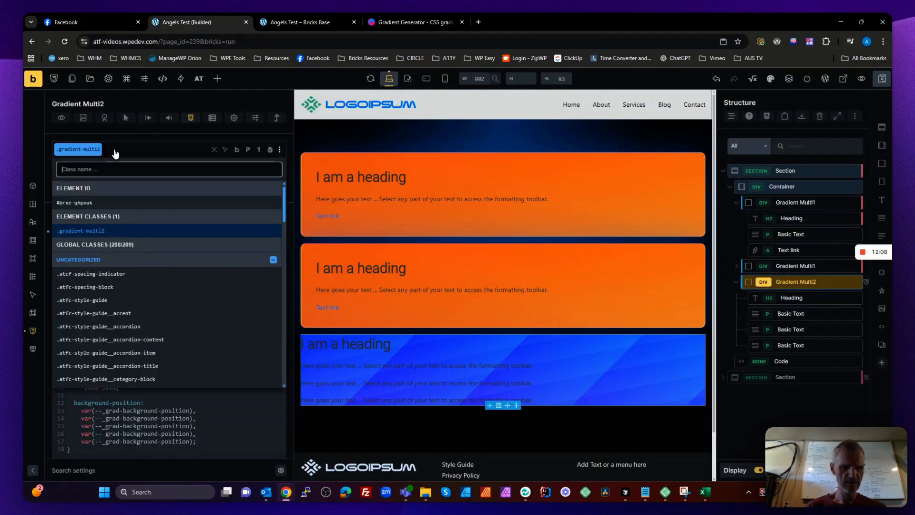
text(gras)
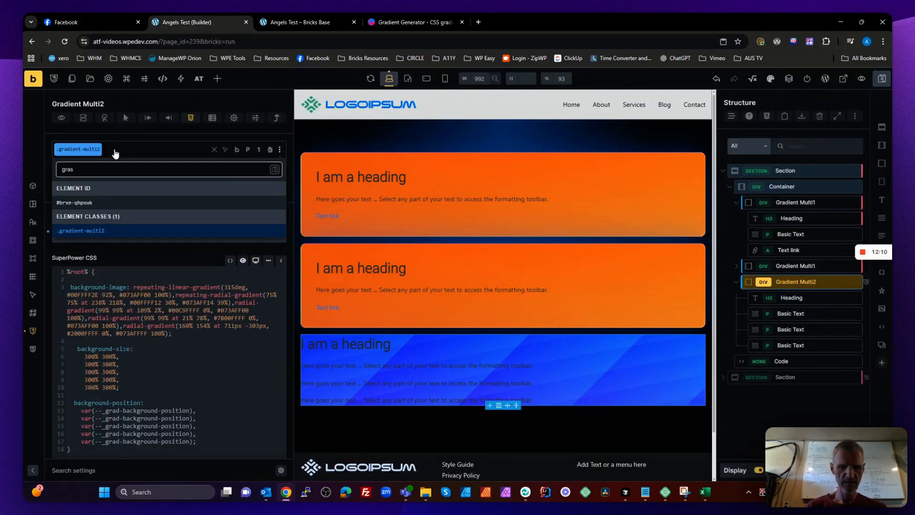
key(BackSpace)
text(d)
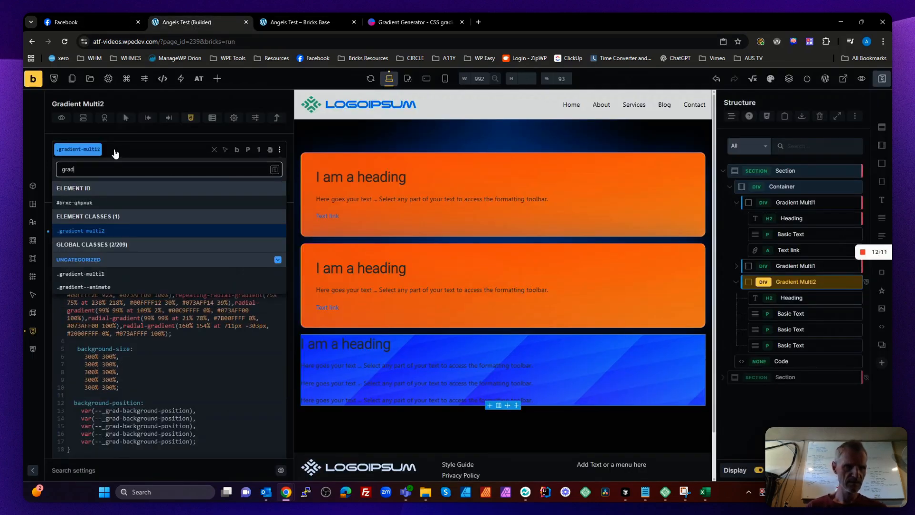
click(94, 286)
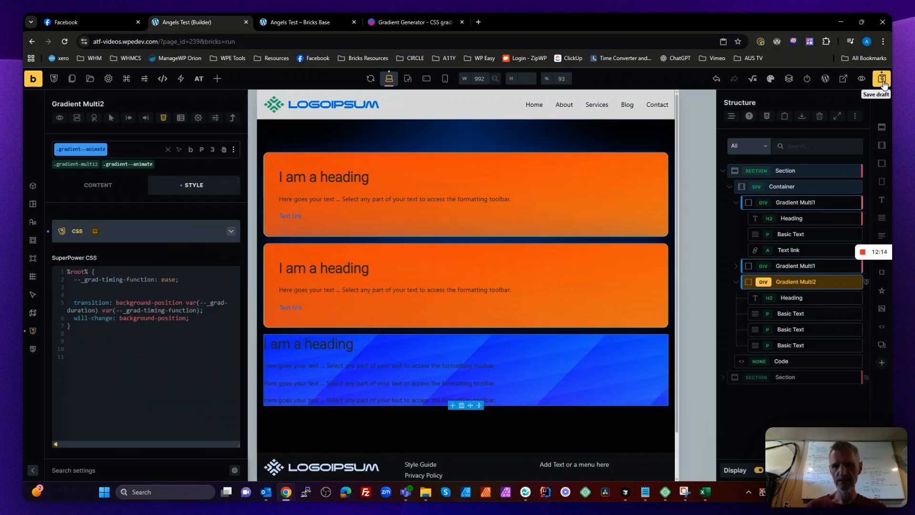
click(883, 83)
click(296, 22)
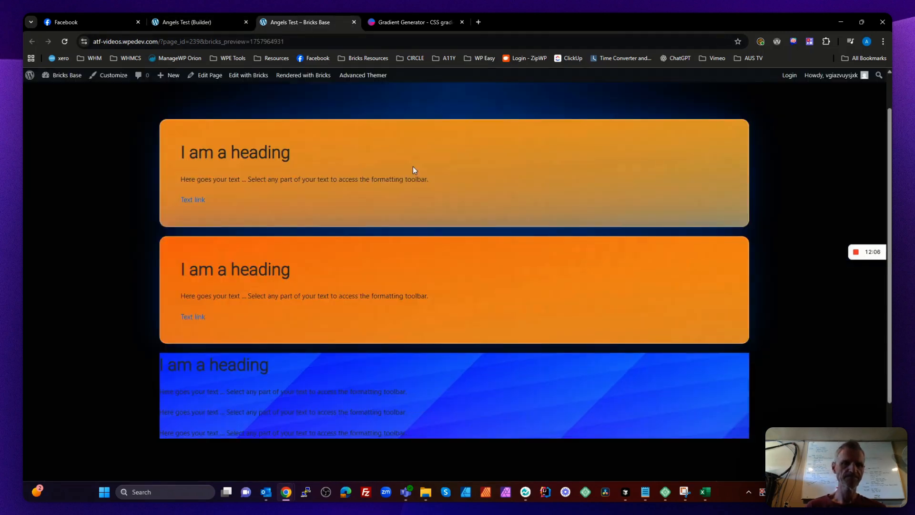
key(F5)
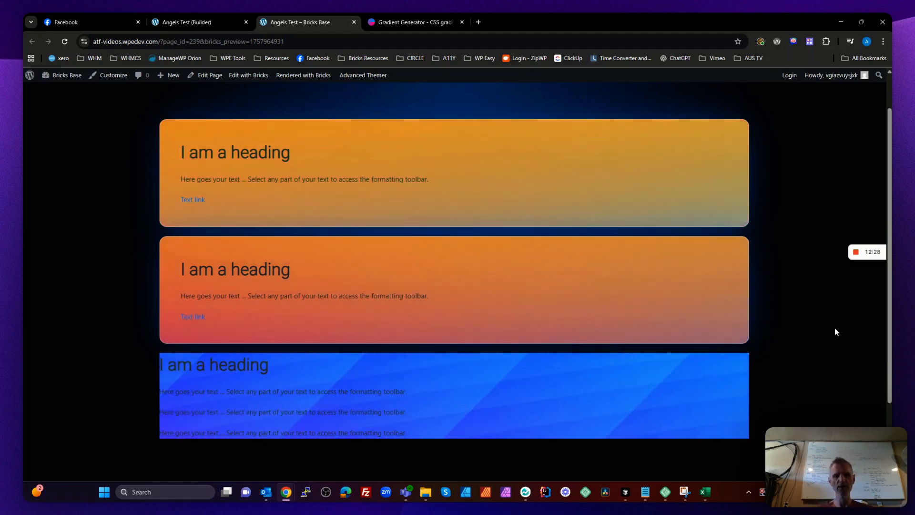
Compare the background-size entries in the gradient-multi2 CSS with the layers and background-image code in the ColorGradient generator
click(196, 23)
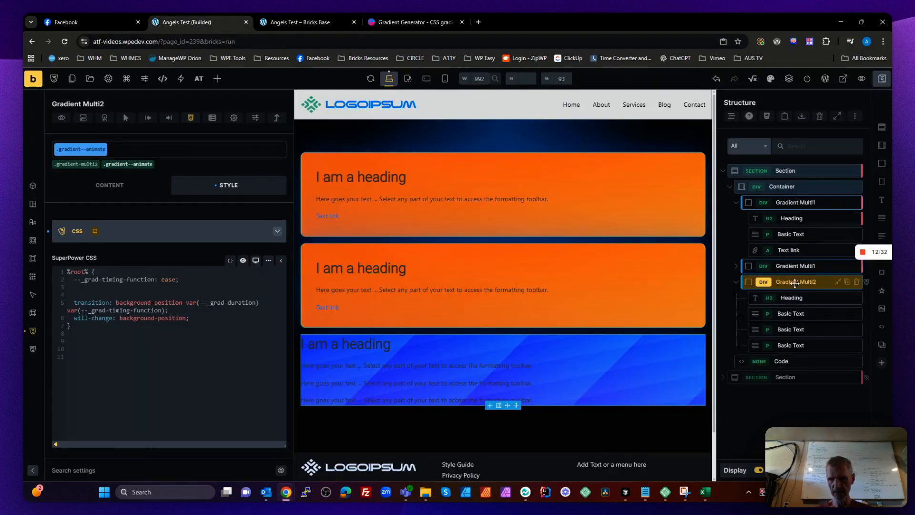
click(88, 165)
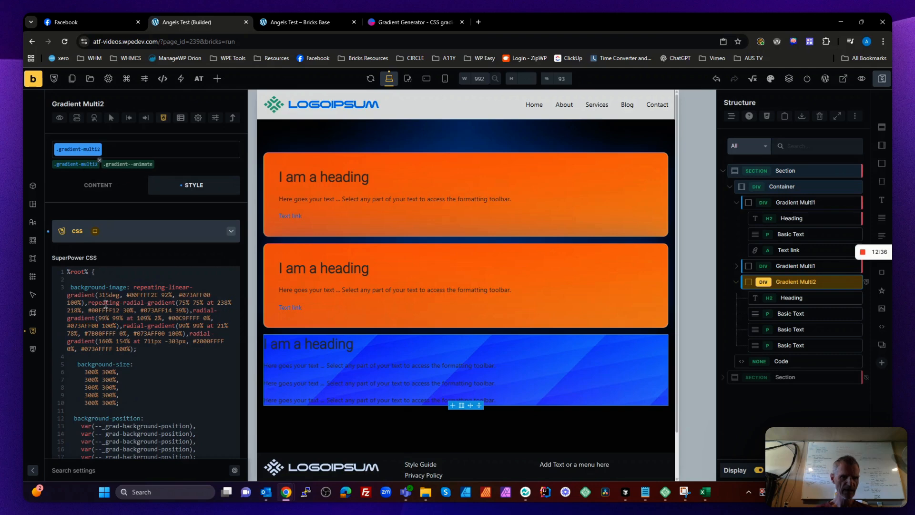
click(404, 19)
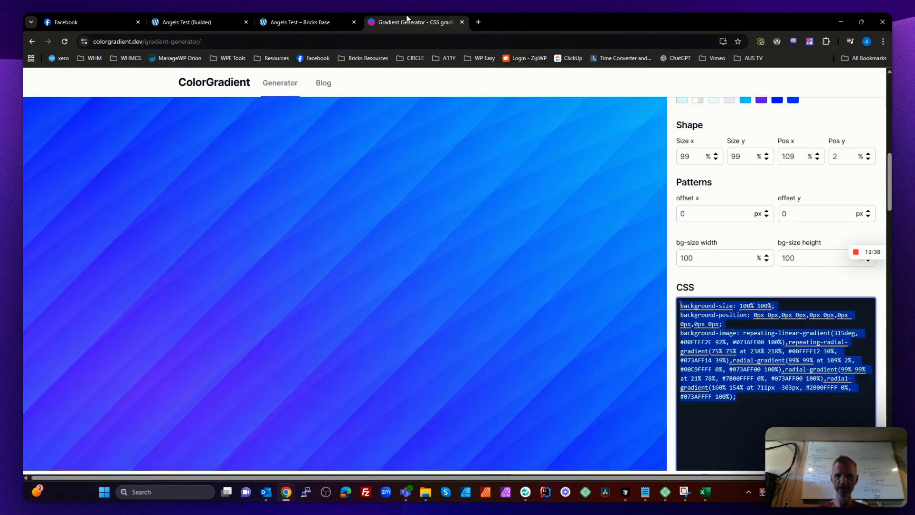
drag(761, 410, 669, 332)
click(197, 22)
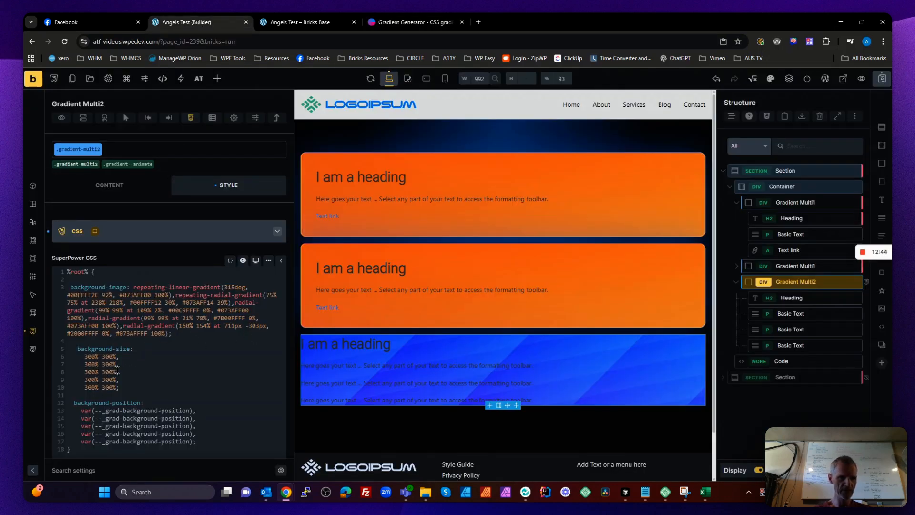
drag(125, 386, 85, 357)
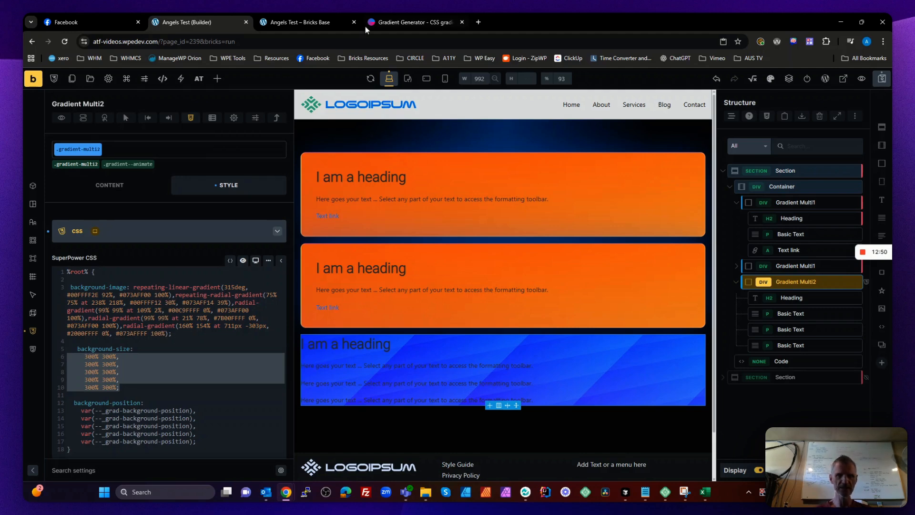
click(410, 24)
scroll(729, 200, up, 8)
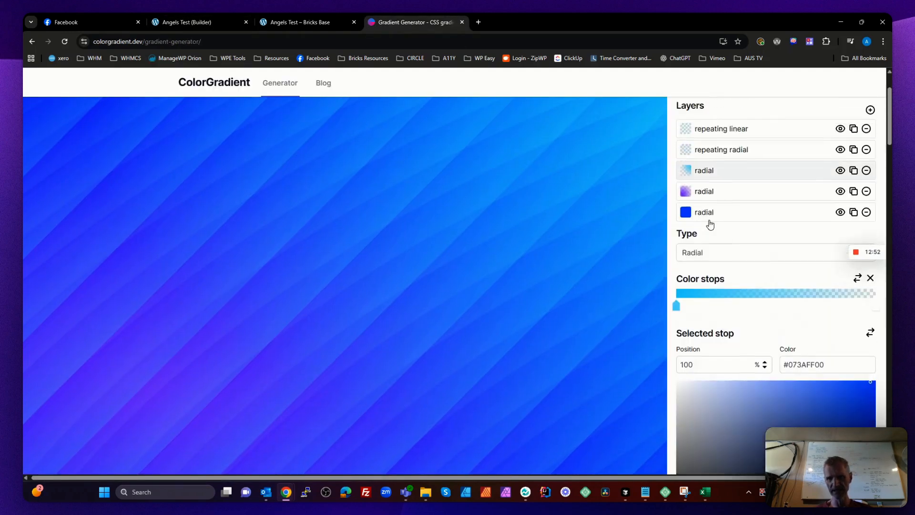
scroll(710, 224, up, 2)
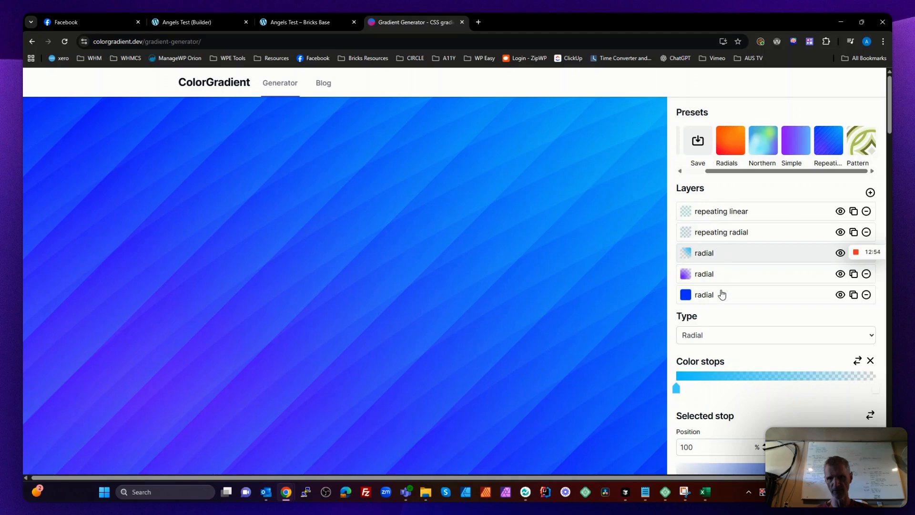
click(190, 23)
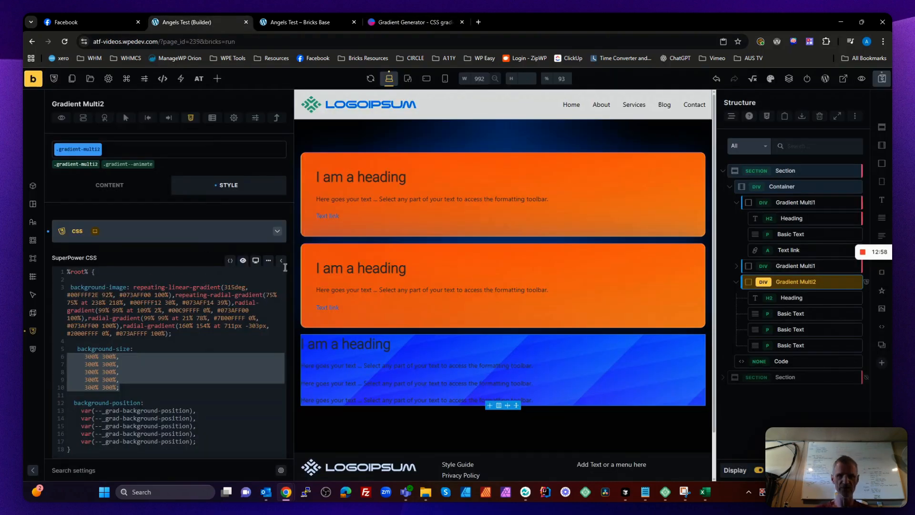
Save the page in the Bricks builder and reload the front-end preview
click(882, 78)
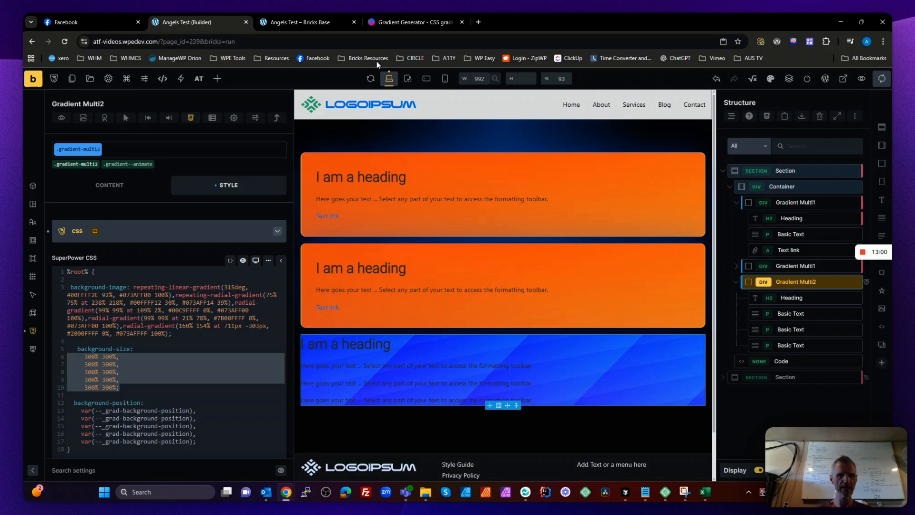
click(315, 22)
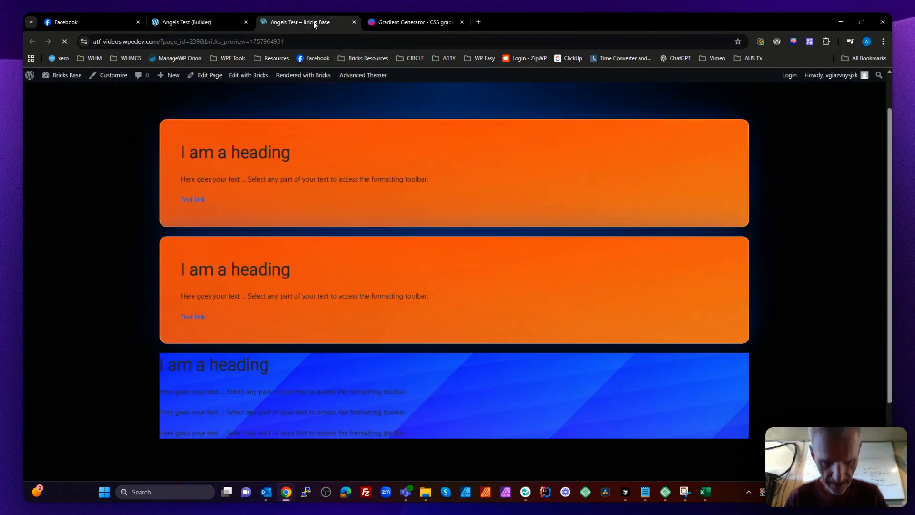